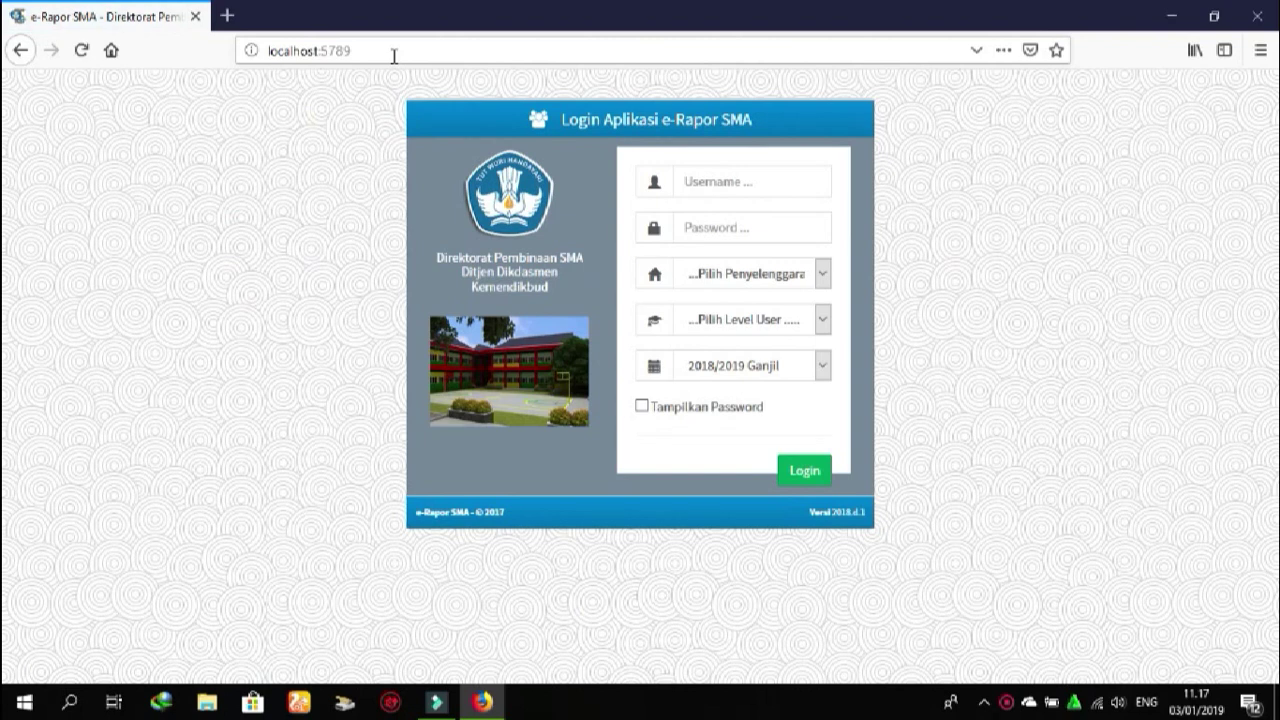
Enter the teacher's username, correcting a mistyped digit, and the account password
left_click(702, 177)
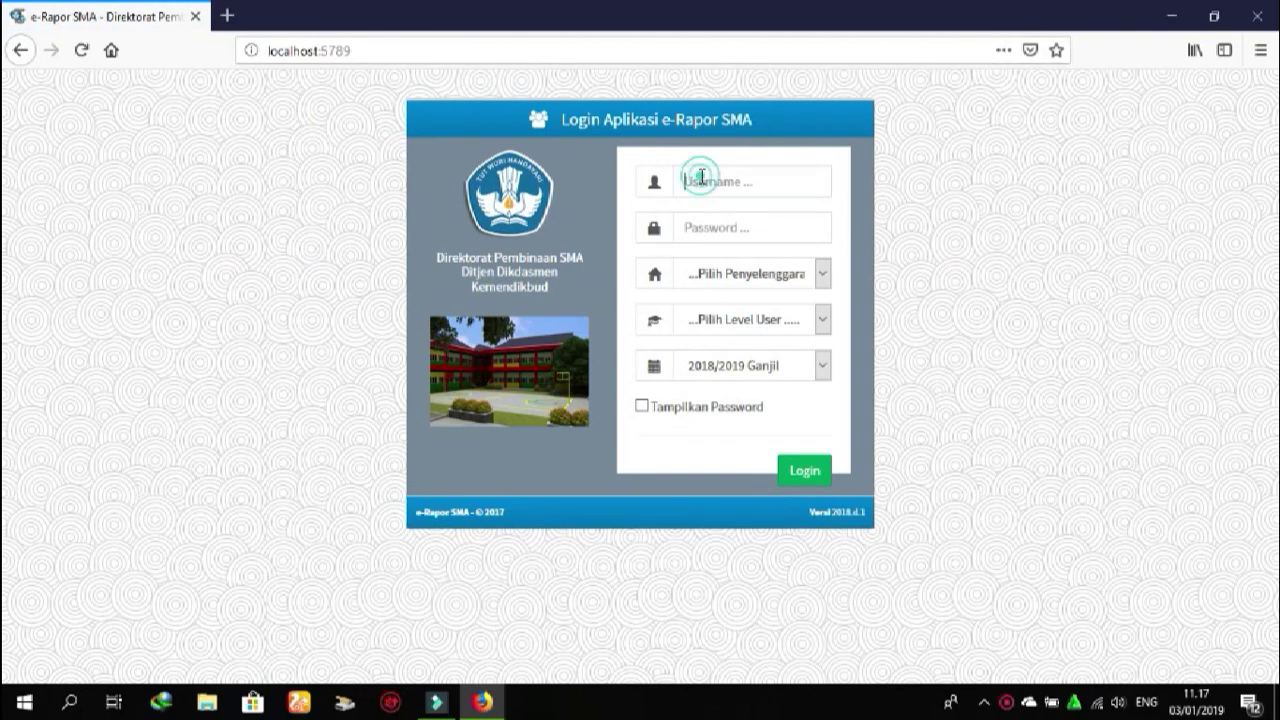
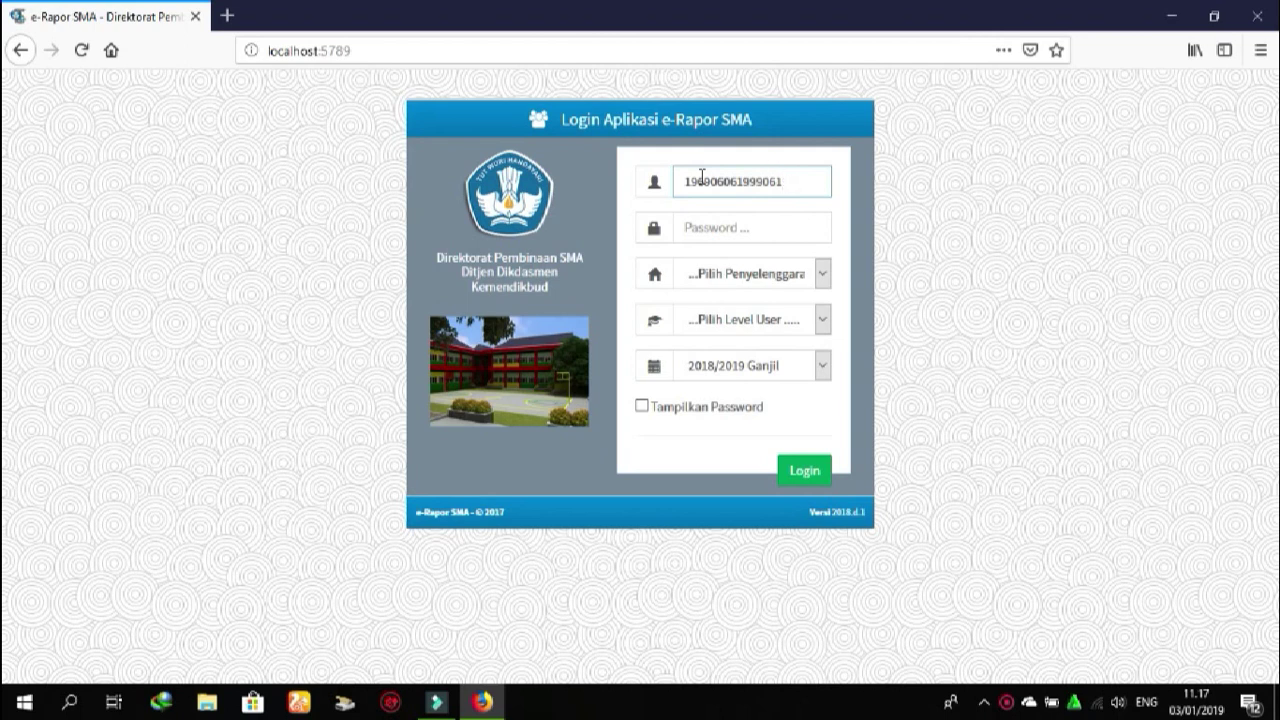
left_click(744, 228)
type("1")
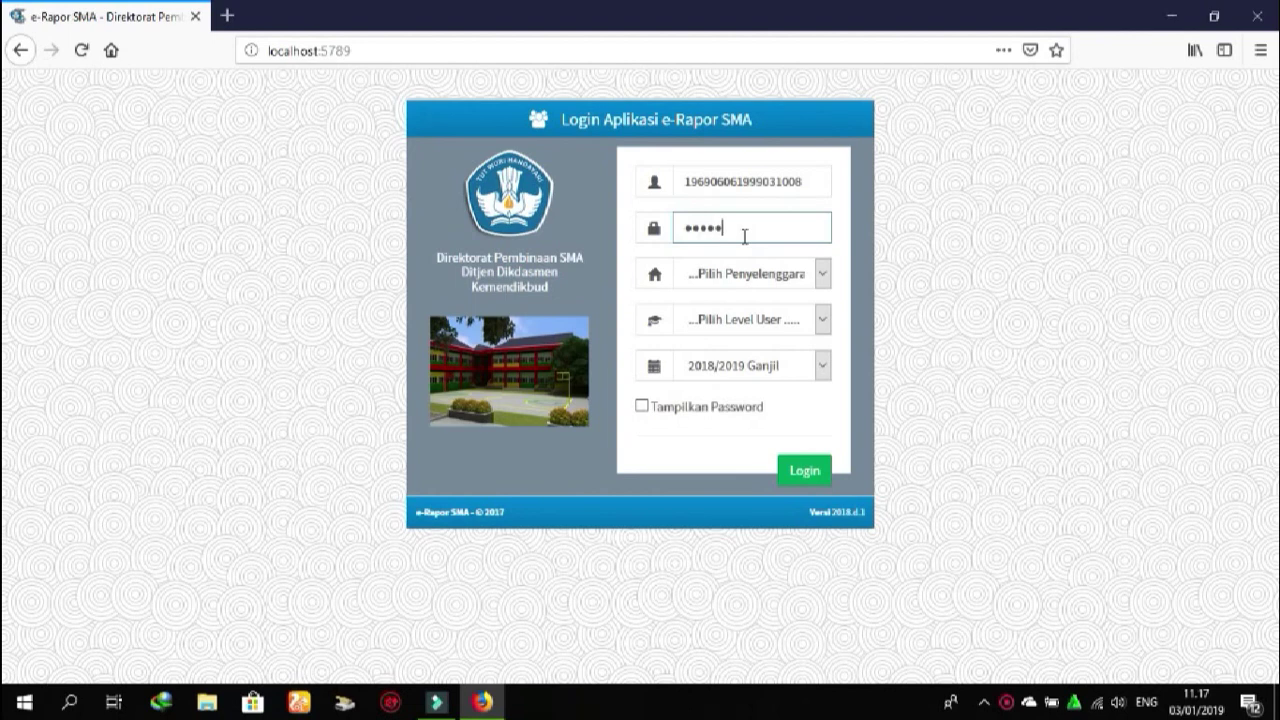
Log in as Guru under Sistem Paket for 2018/2019 Ganjil and go to the password change page
left_click(823, 274)
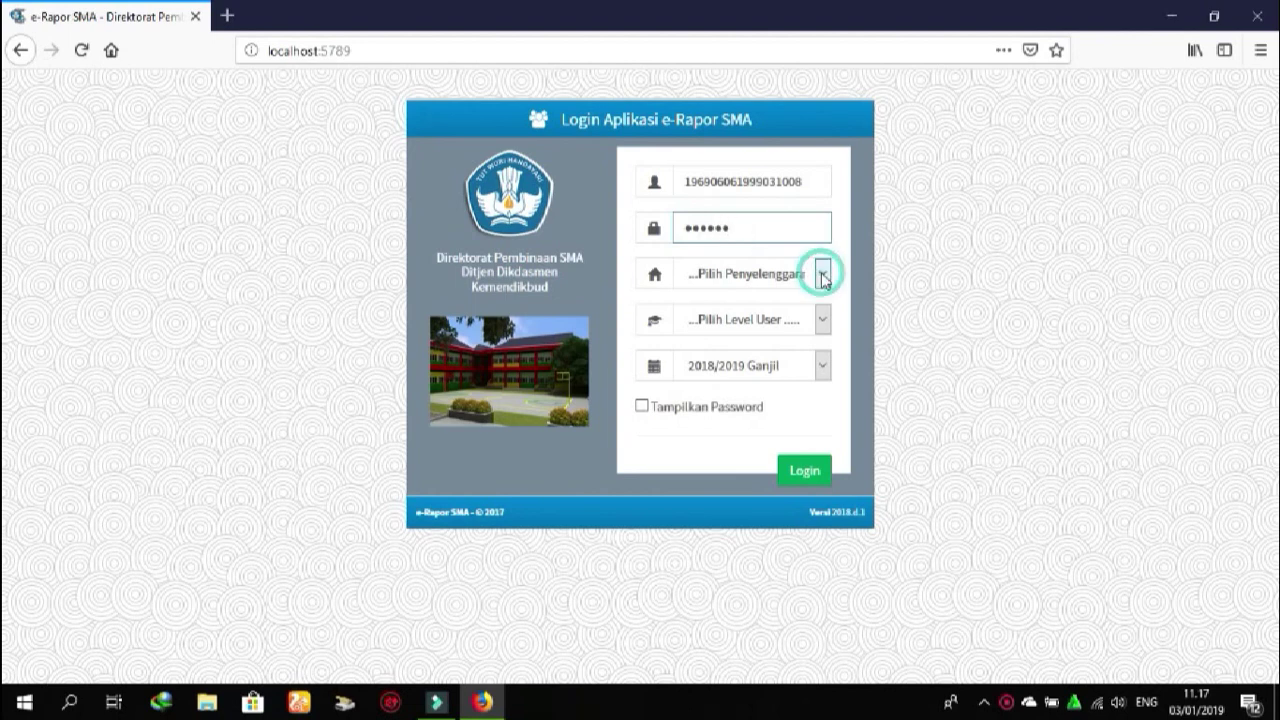
left_click(760, 322)
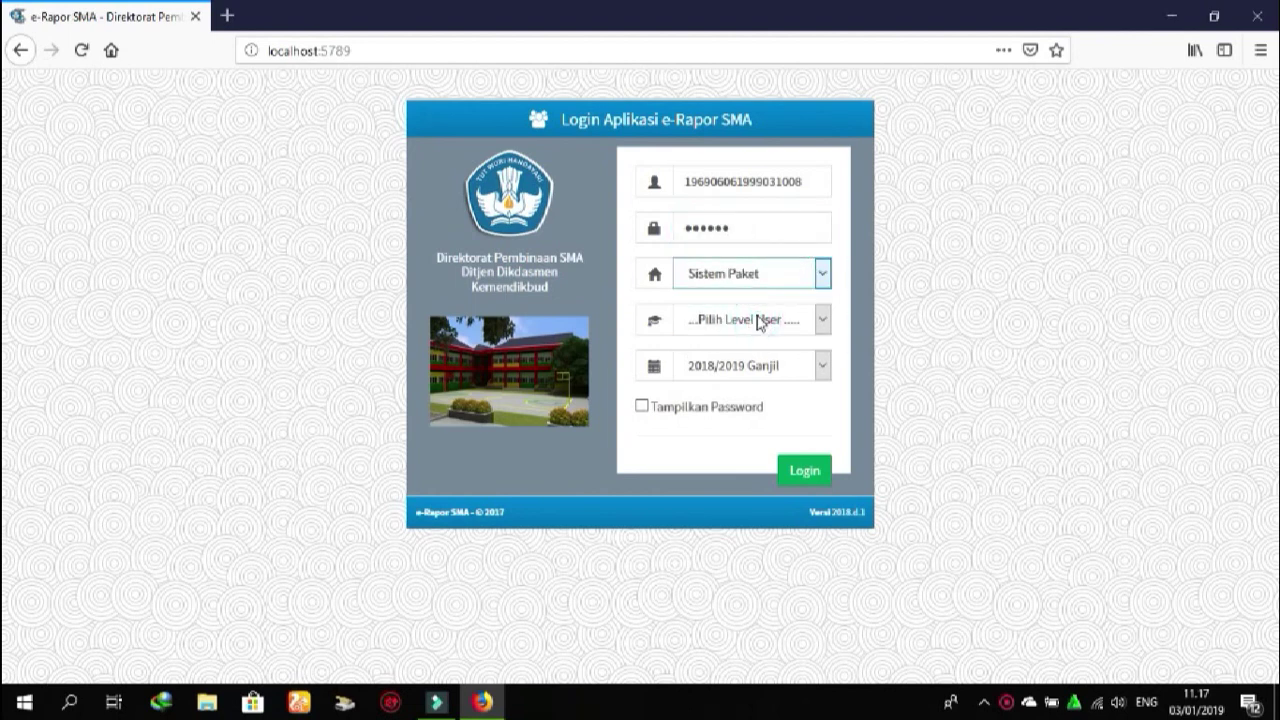
left_click(757, 320)
left_click(714, 367)
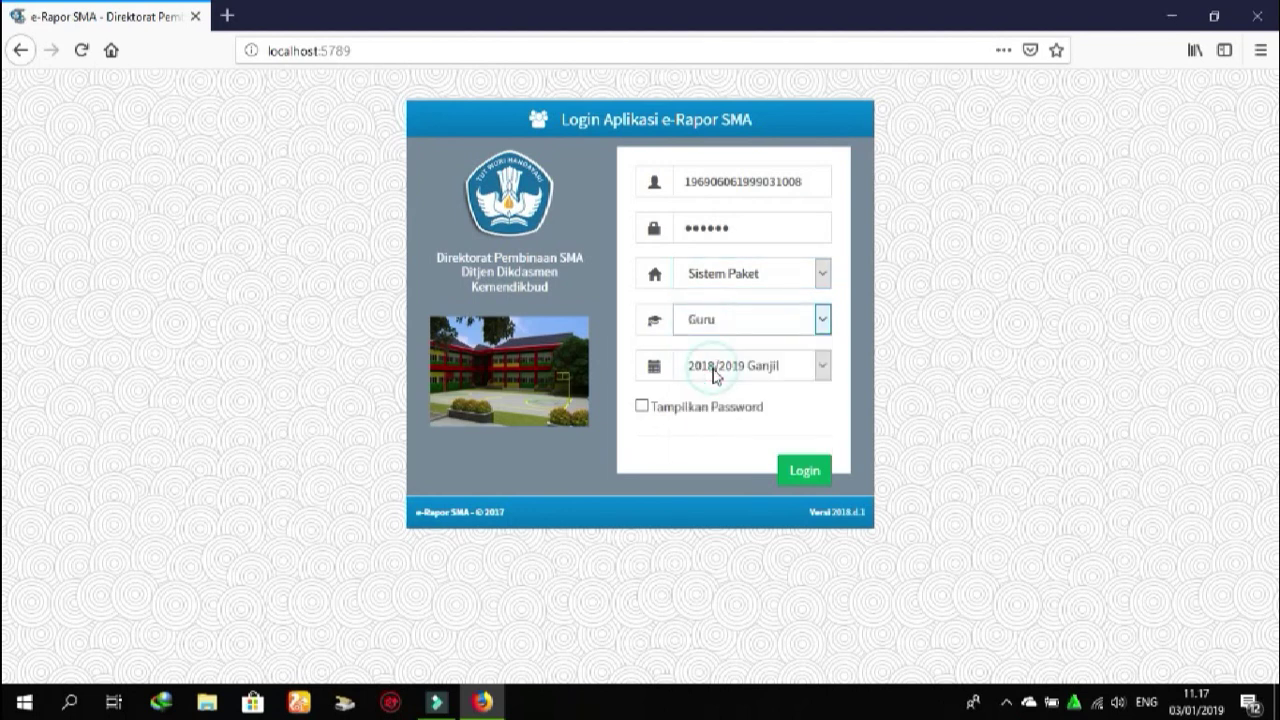
left_click(800, 474)
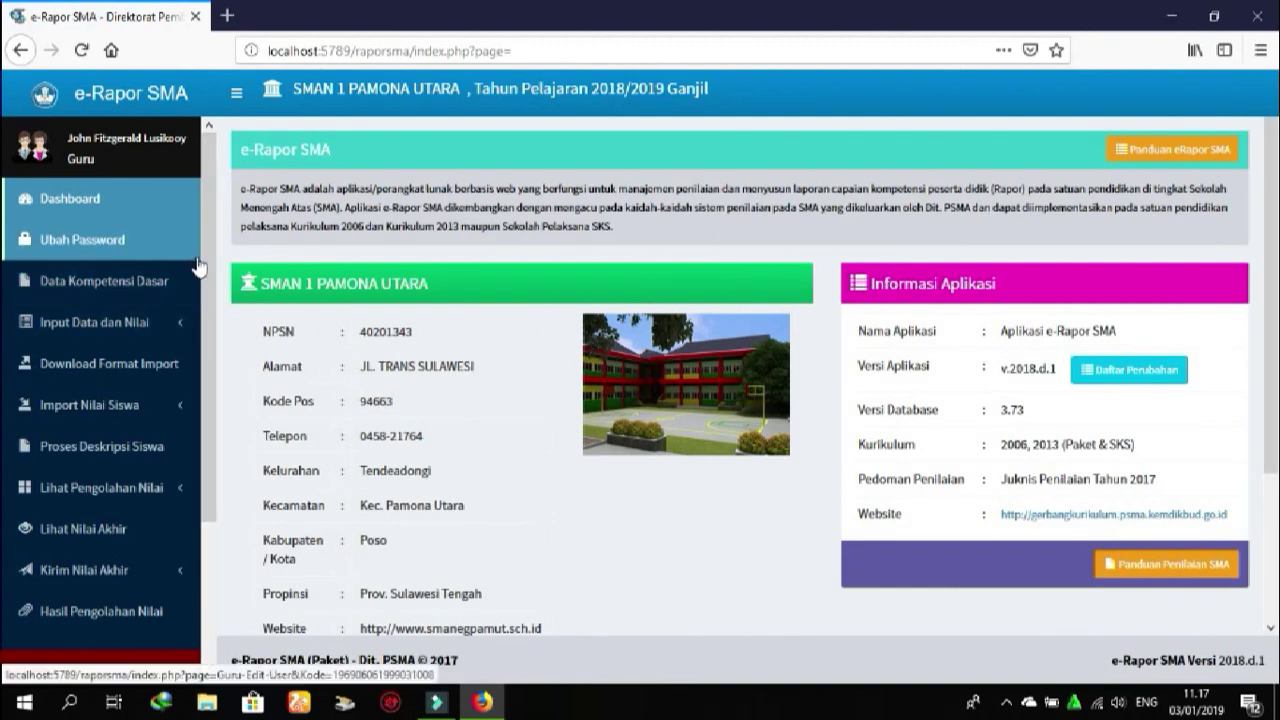
left_click(118, 243)
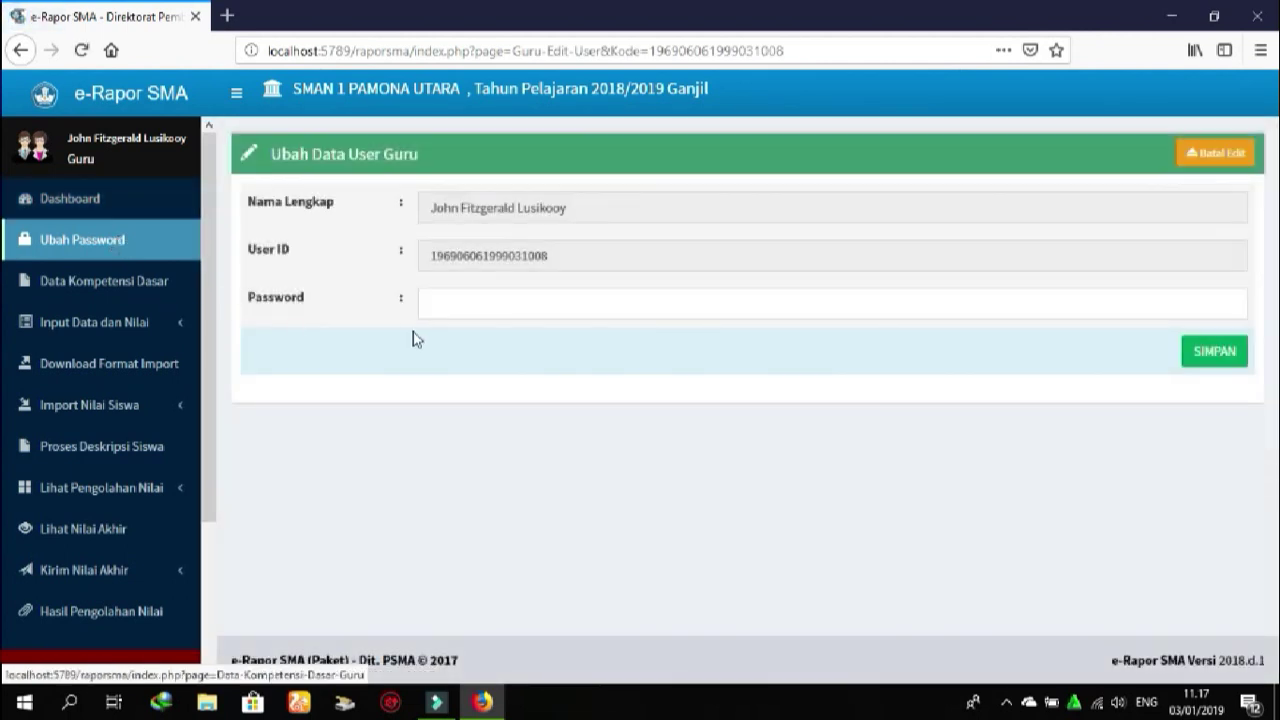
Select the new Password field, then go to the Data Kompetensi Dasar page
left_click(466, 300)
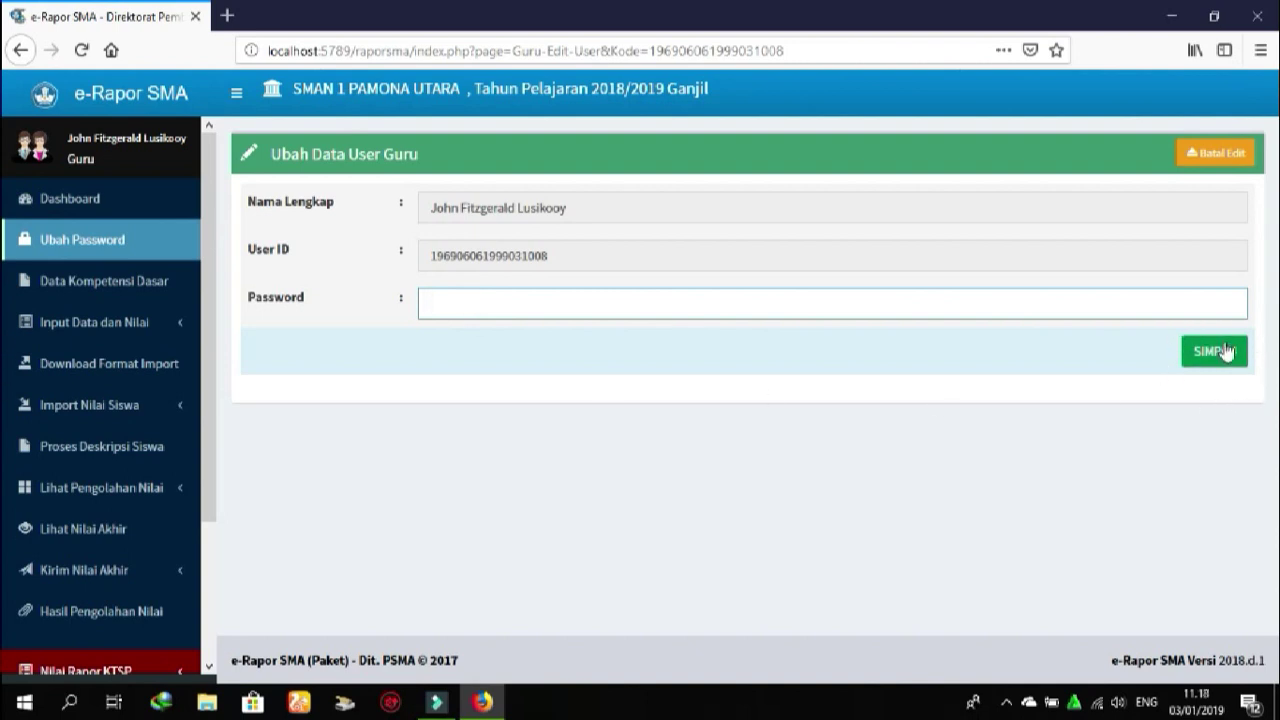
left_click(180, 289)
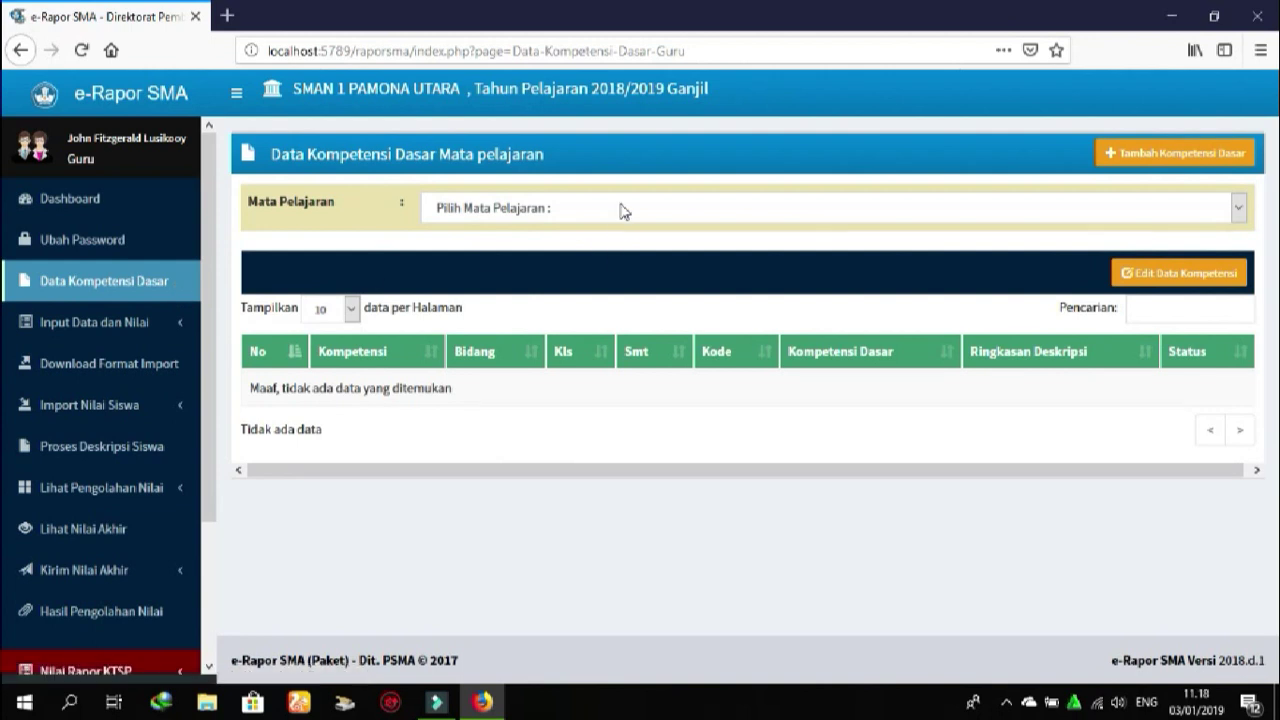
Review all 68 Fisika basic competencies in edit mode, then go to Input Nilai Pengetahuan
left_click(620, 209)
left_click(523, 257)
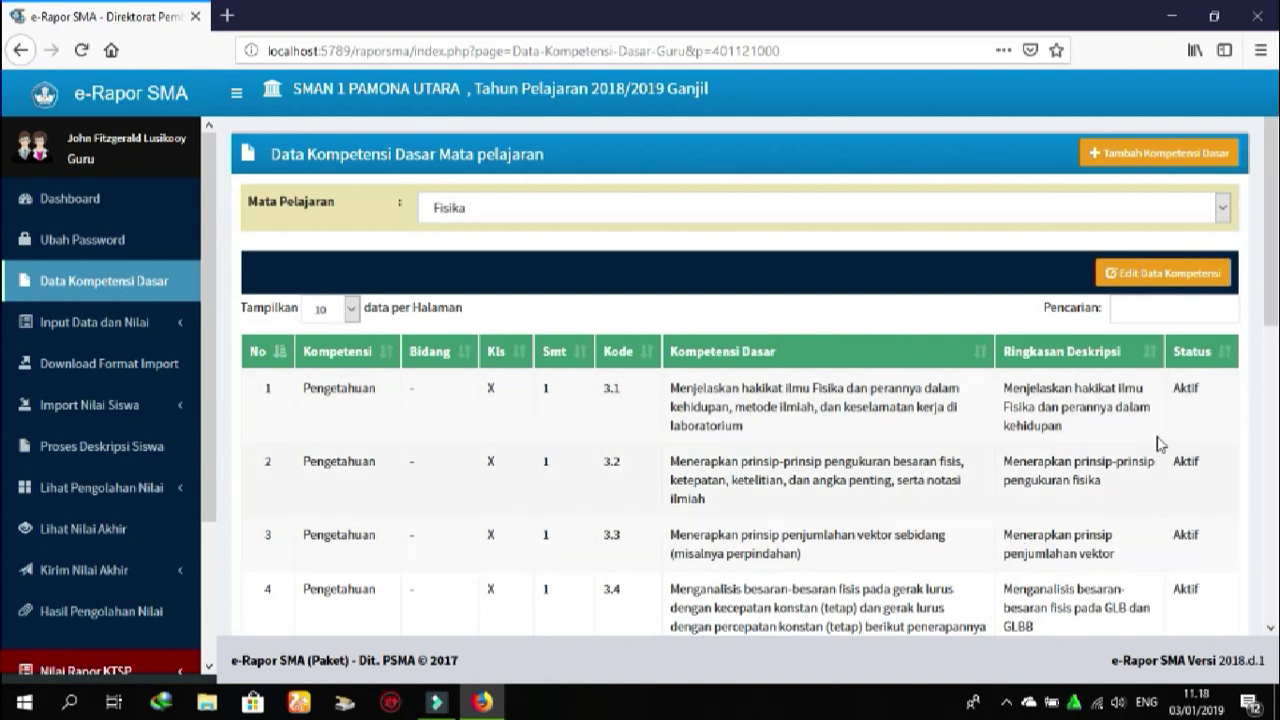
left_click(1159, 278)
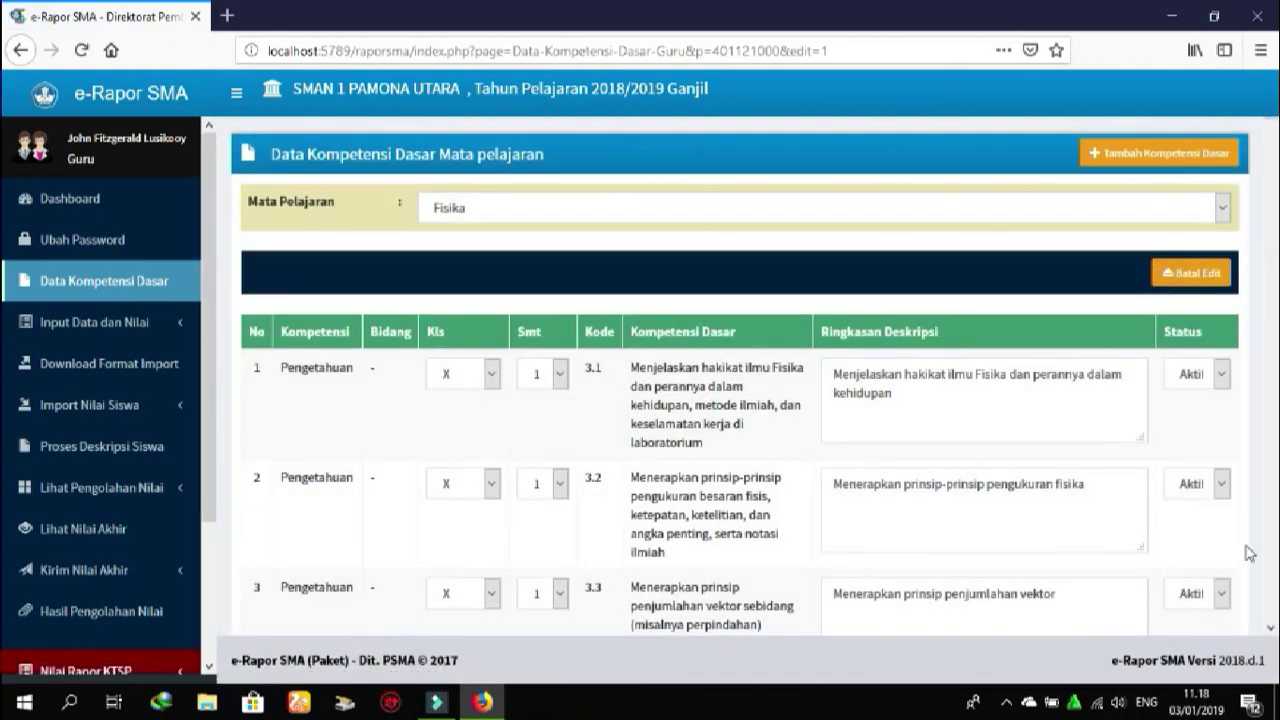
scroll(1272, 630, "down", 6)
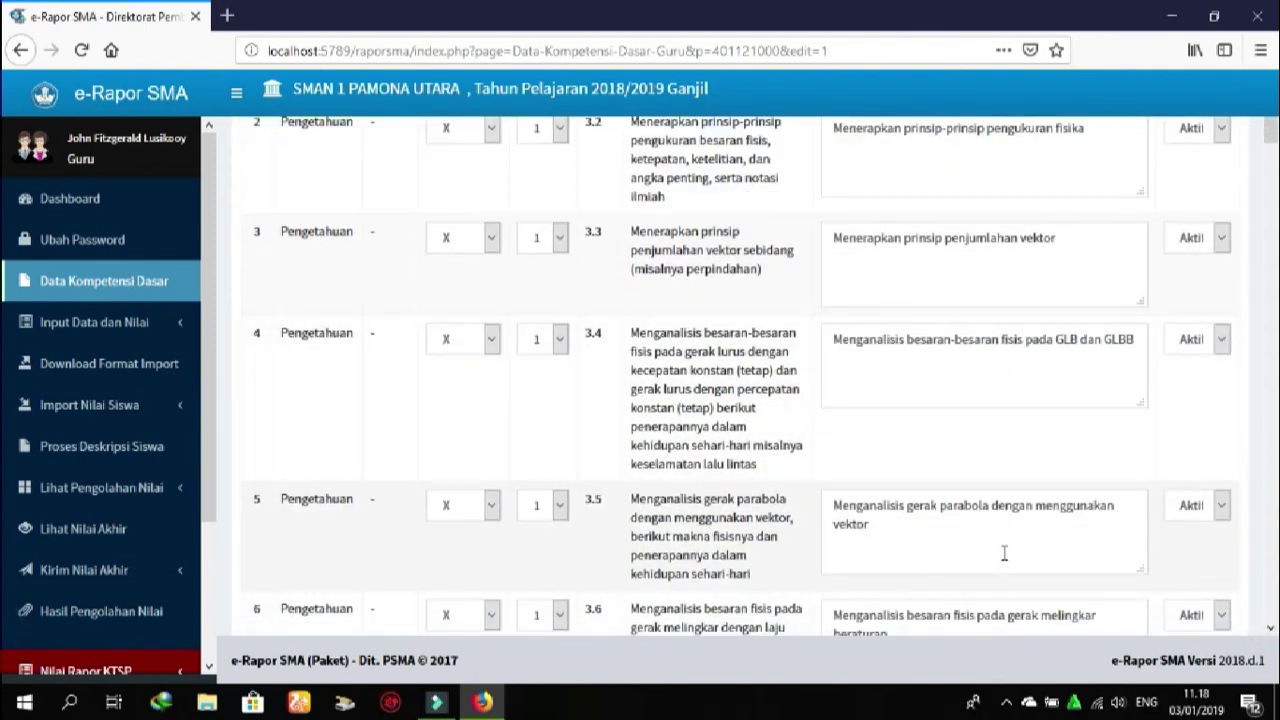
left_click(1271, 529)
left_click(1271, 529)
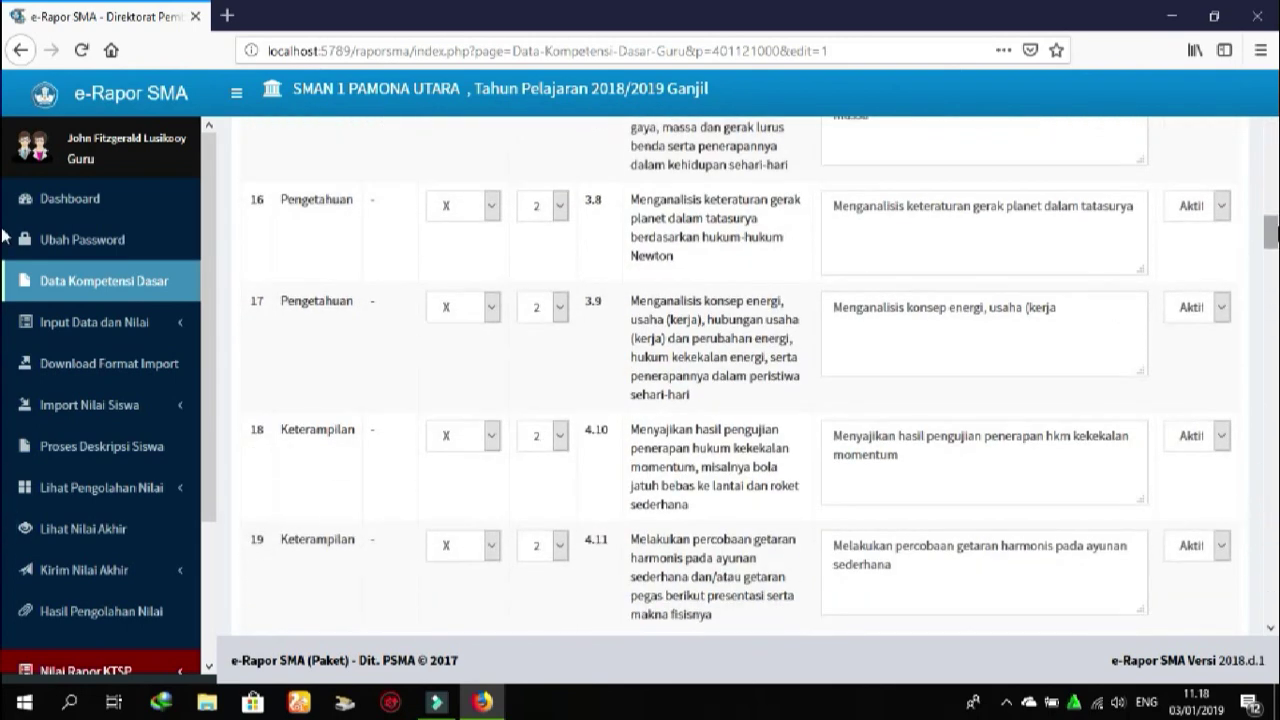
left_click_drag(1270, 232, 1270, 620)
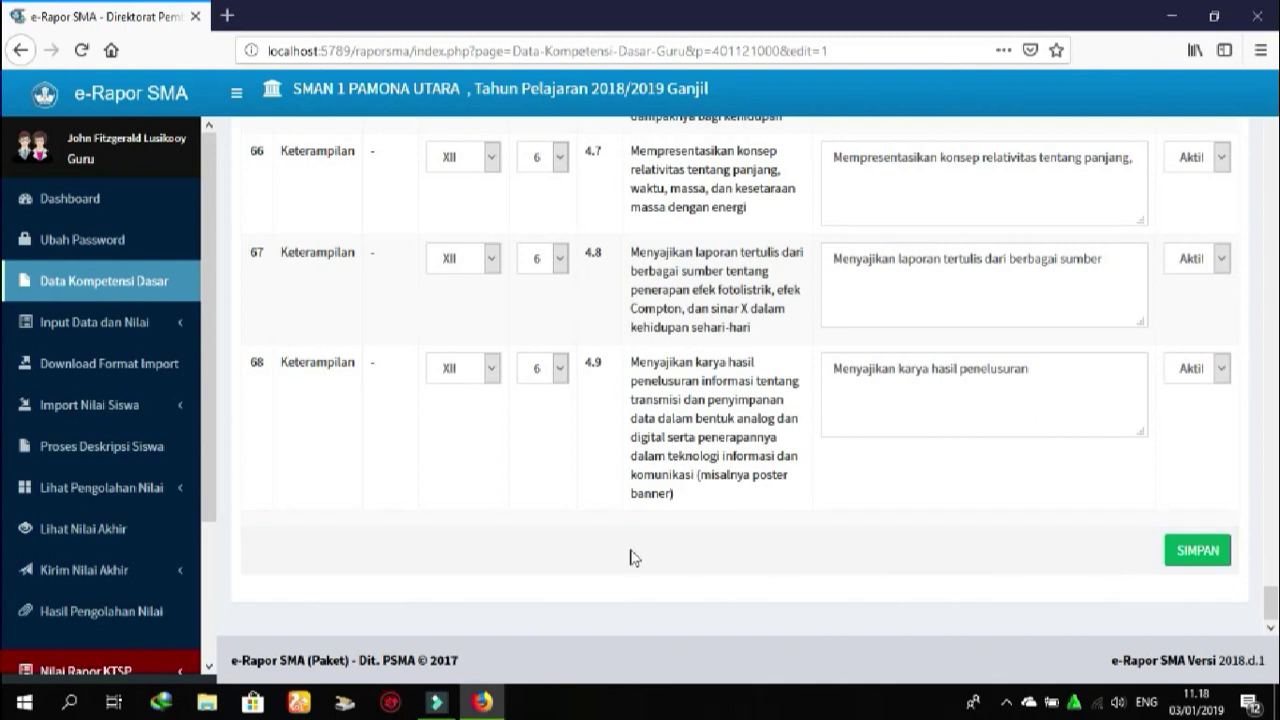
left_click(77, 324)
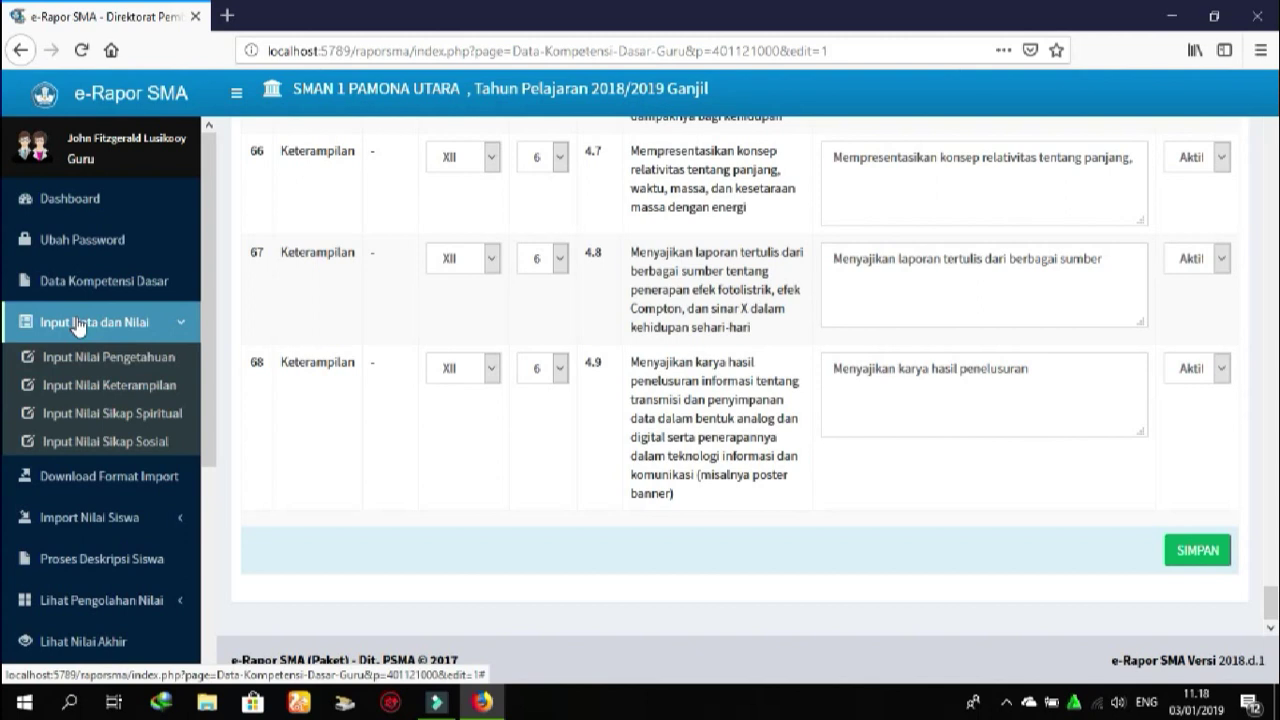
left_click(105, 359)
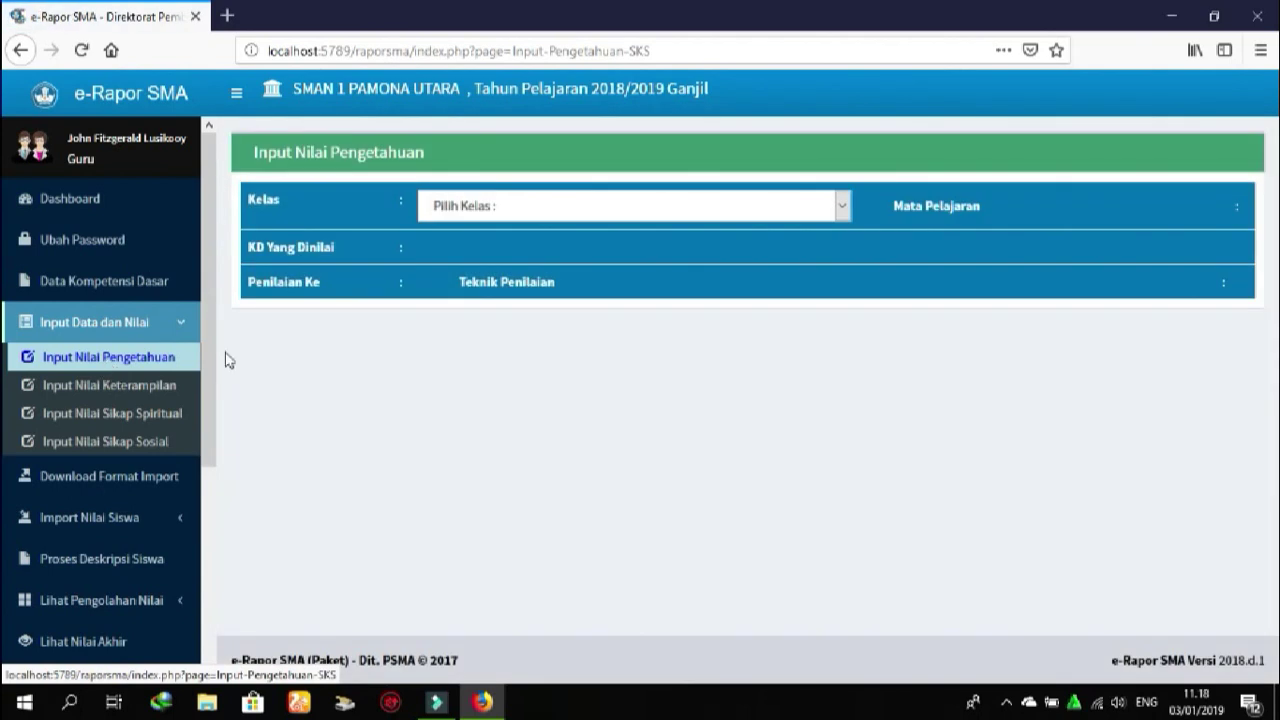
Load X MIPA 1 Fisika knowledge grades for KD 3.1, Penilaian Ke 2, Penugasan
left_click(843, 206)
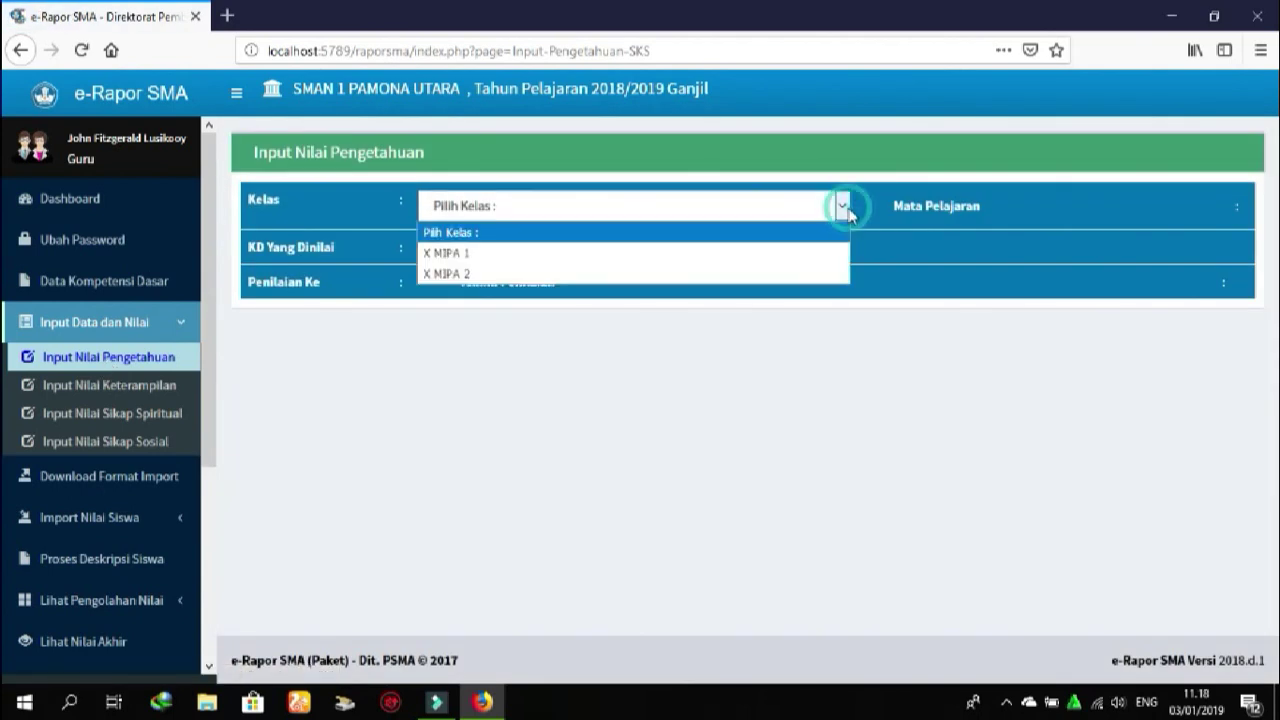
left_click(677, 254)
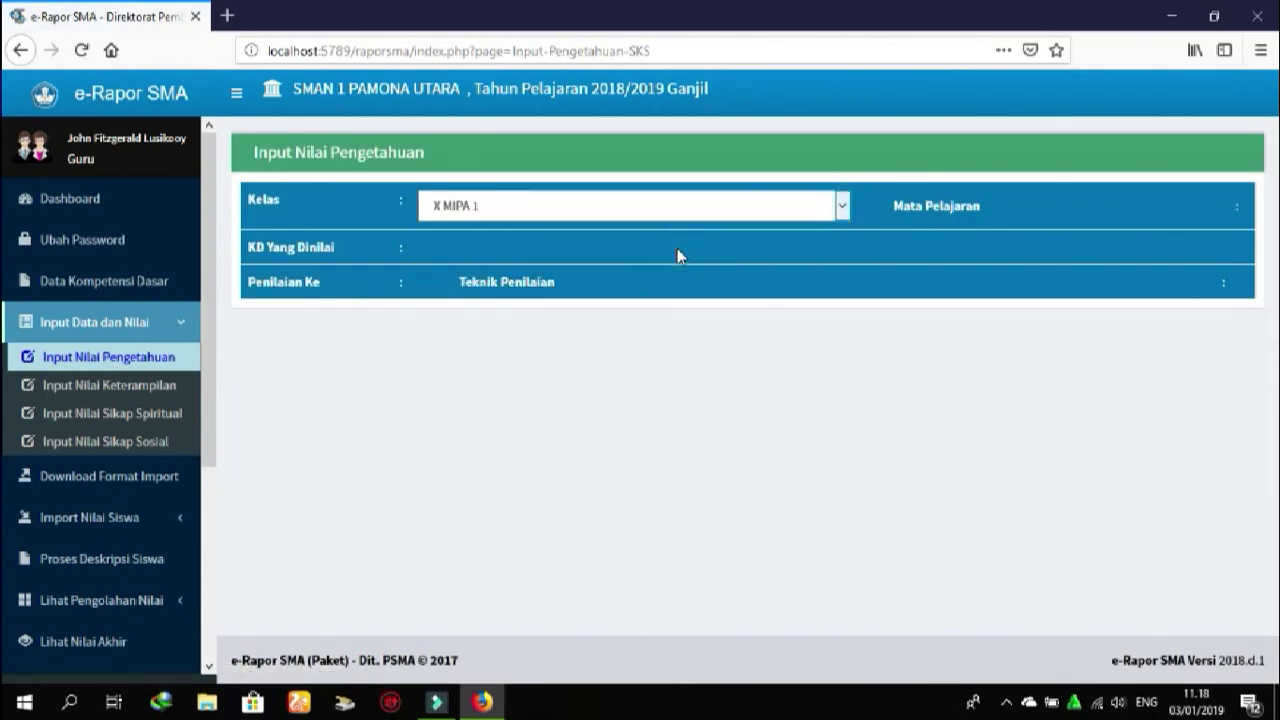
left_click(1083, 208)
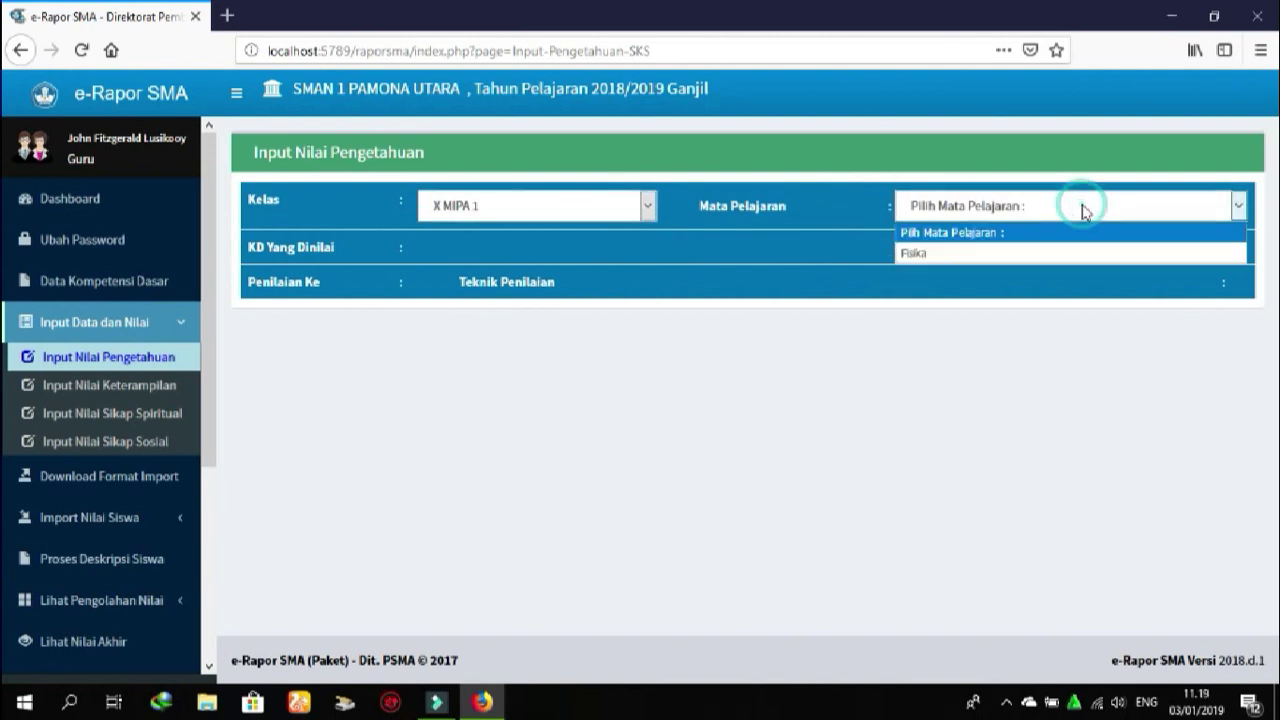
left_click(975, 252)
left_click(858, 262)
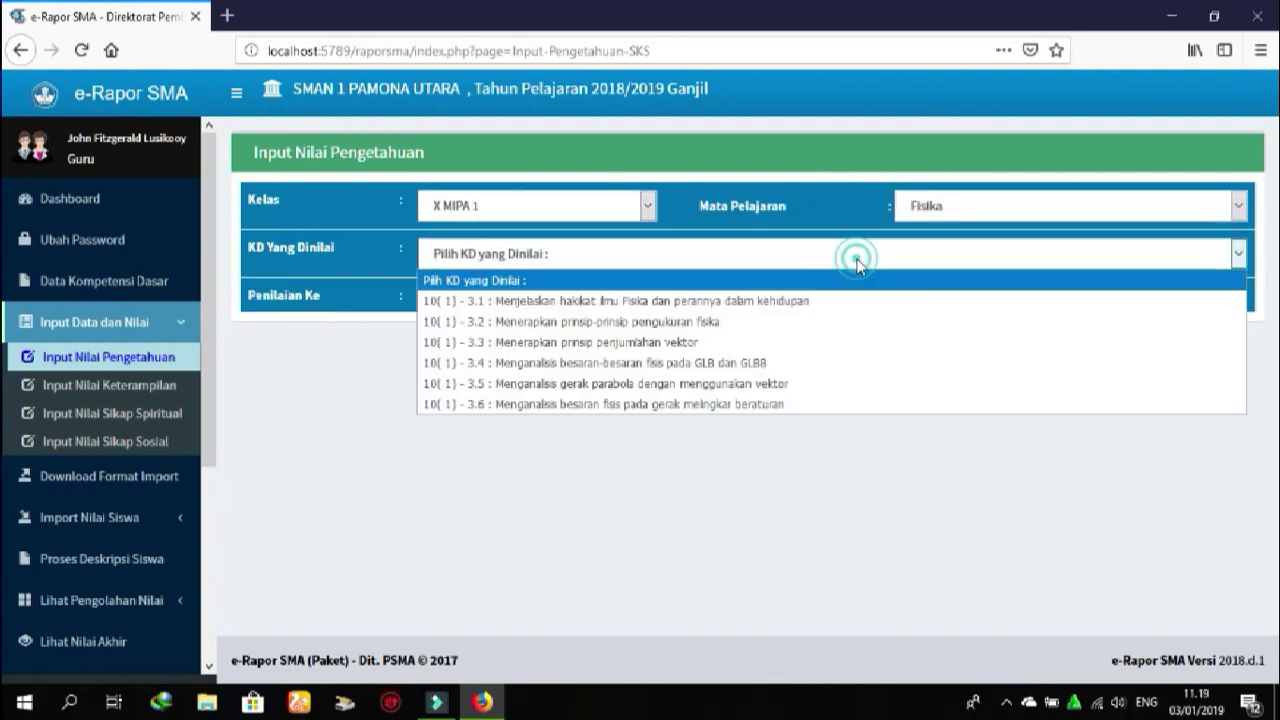
left_click(758, 304)
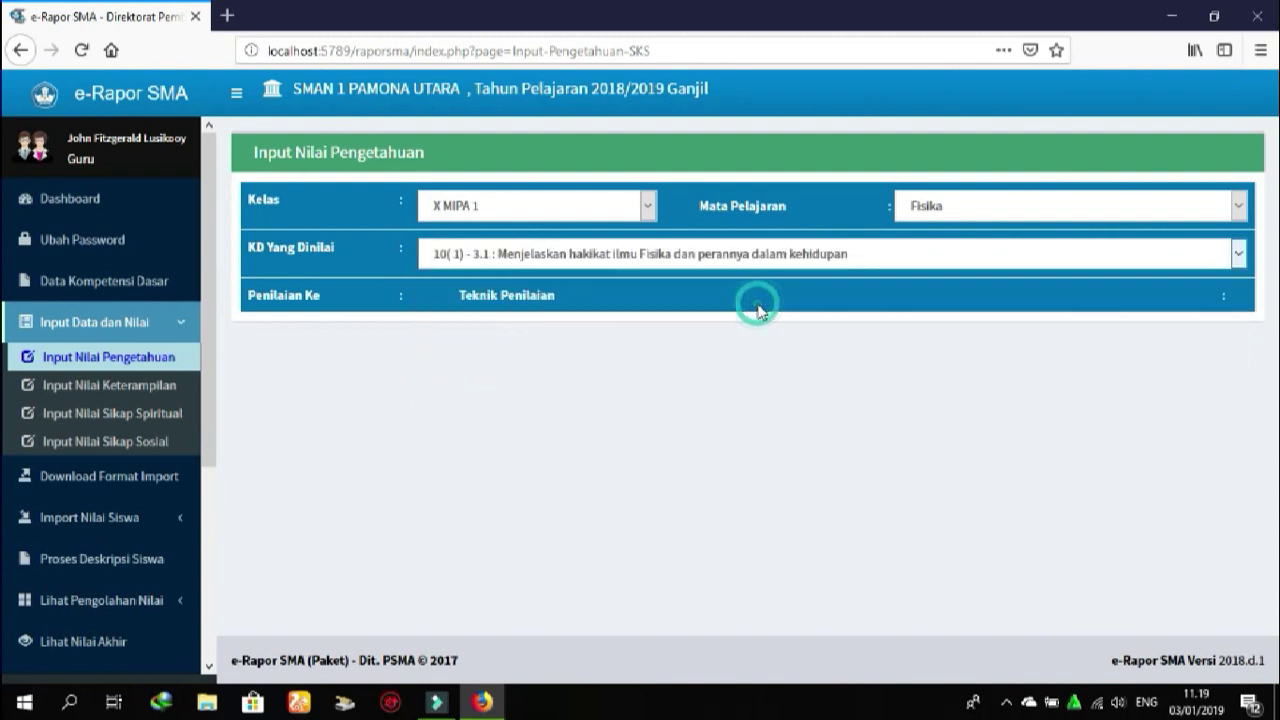
left_click(493, 301)
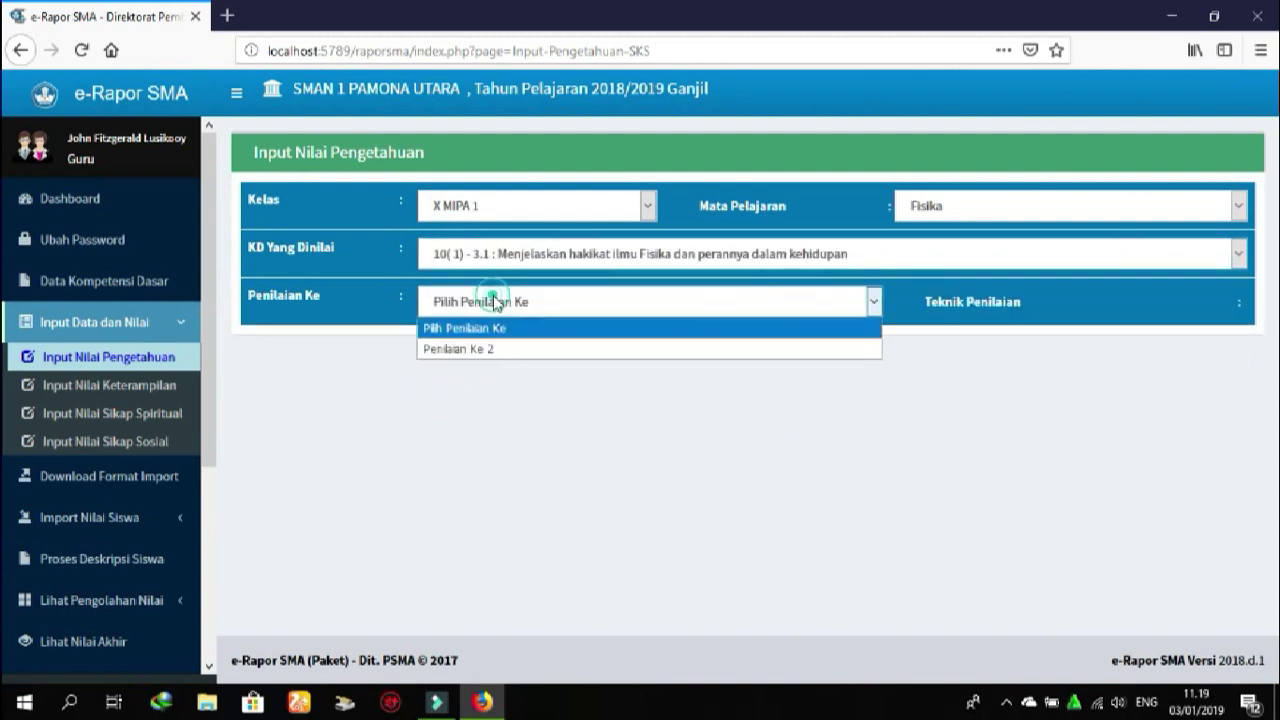
left_click(488, 350)
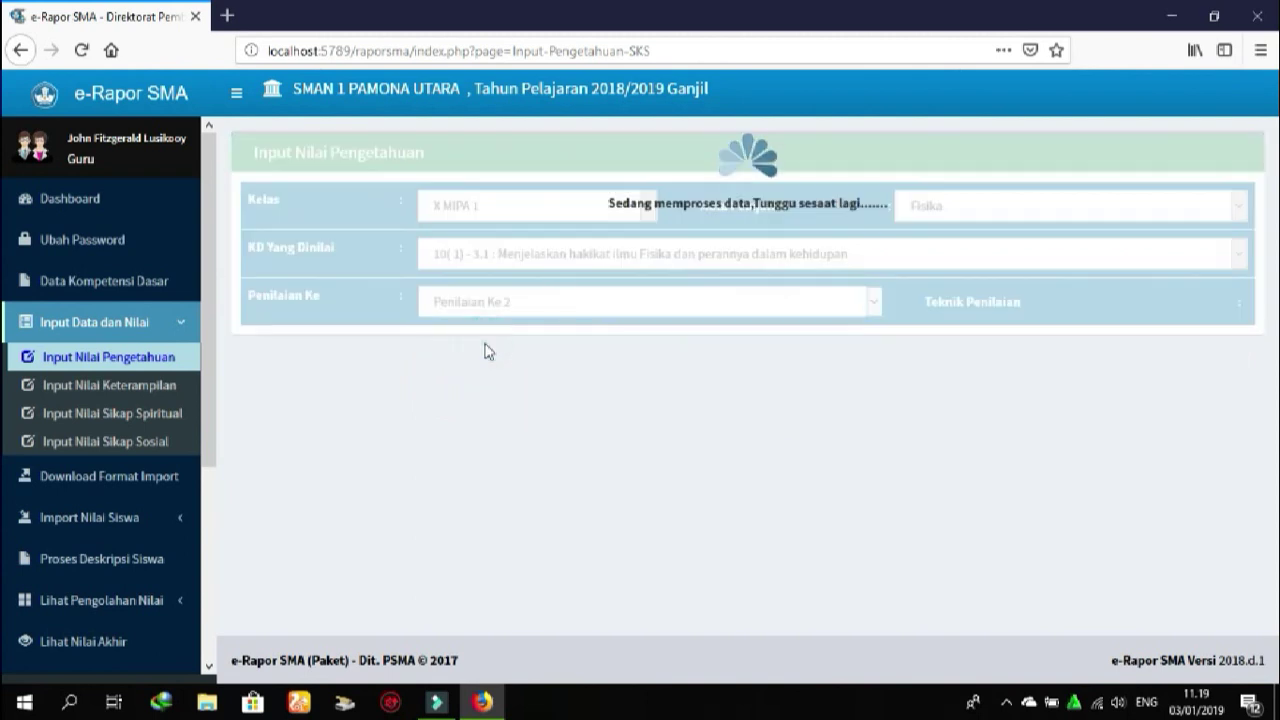
left_click(992, 310)
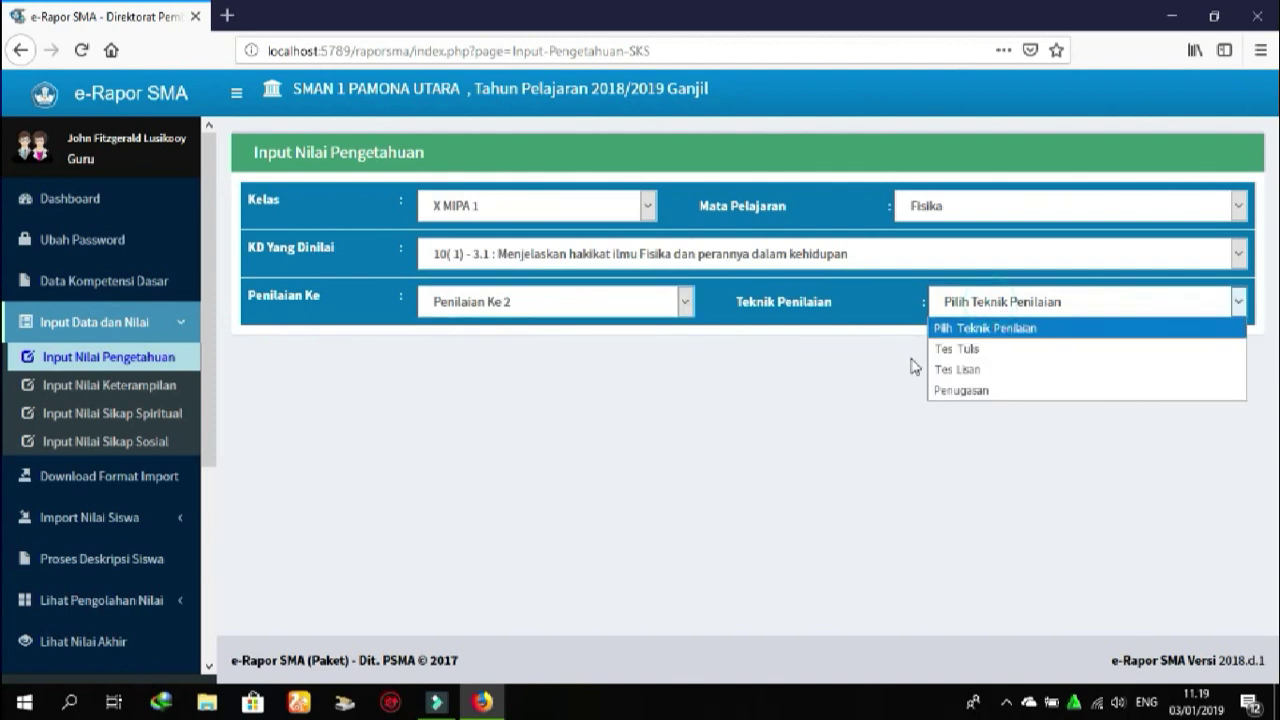
left_click(958, 391)
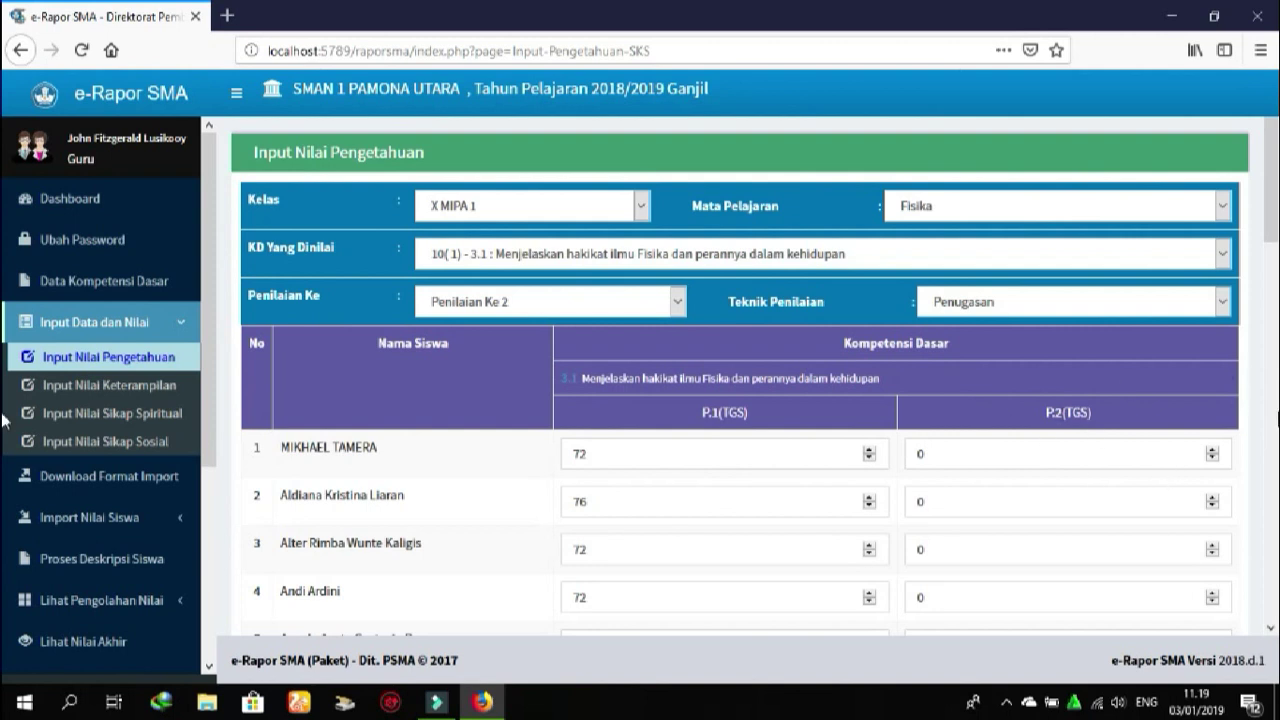
Review the knowledge grade list, then move to Input Nilai Keterampilan
left_click_drag(1273, 218, 1276, 447)
scroll(1276, 447, "down", 5)
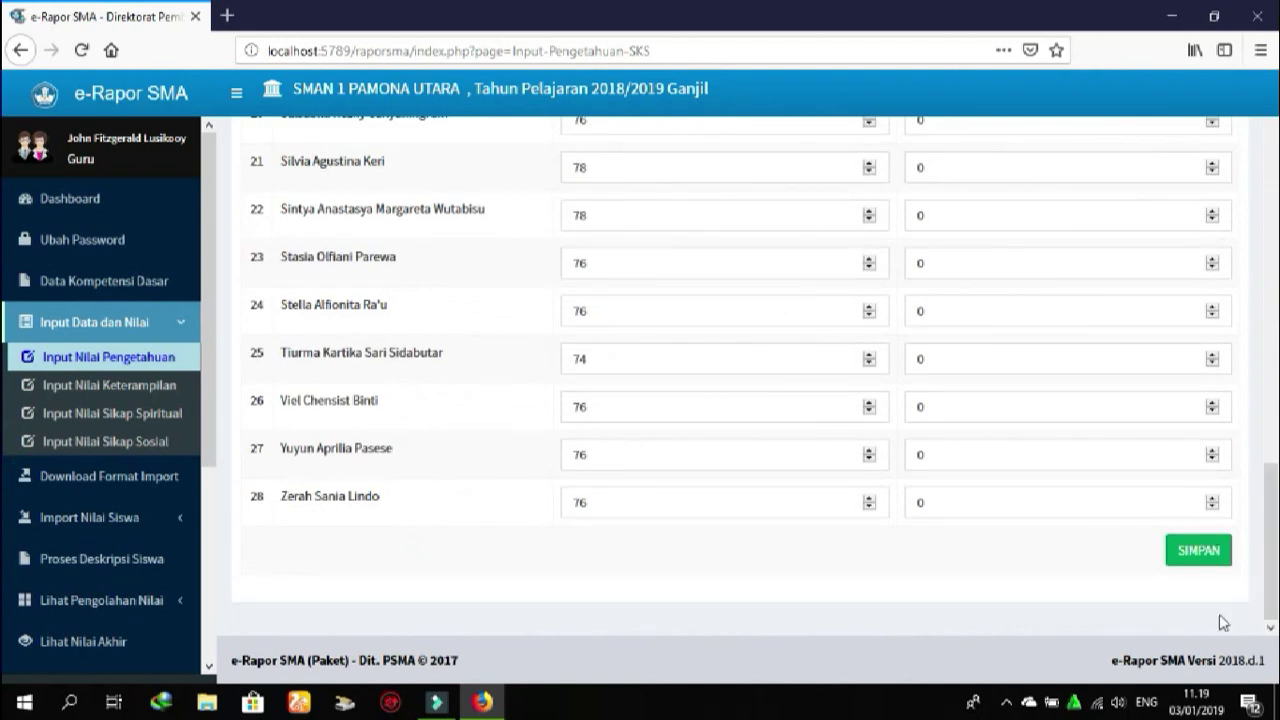
left_click(167, 388)
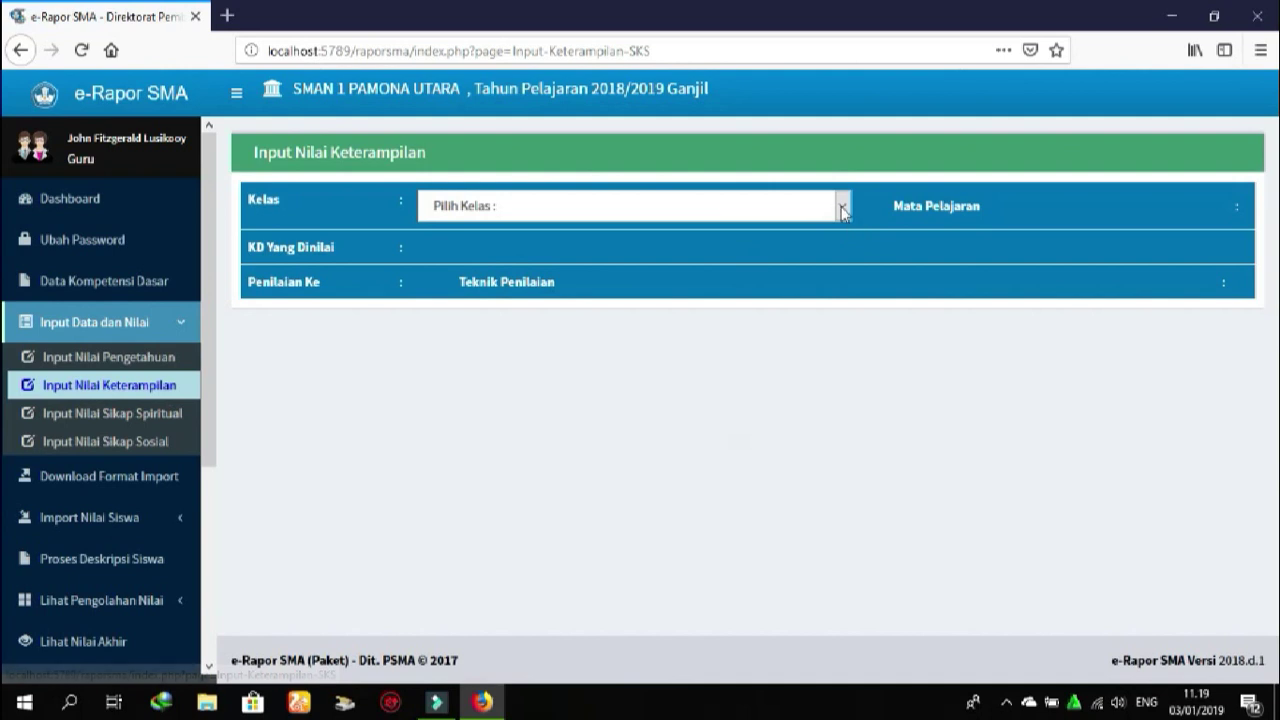
Load X MIPA 1 Fisika skill grades for KD 4.1, Penilaian Ke 2, Projek
left_click(843, 206)
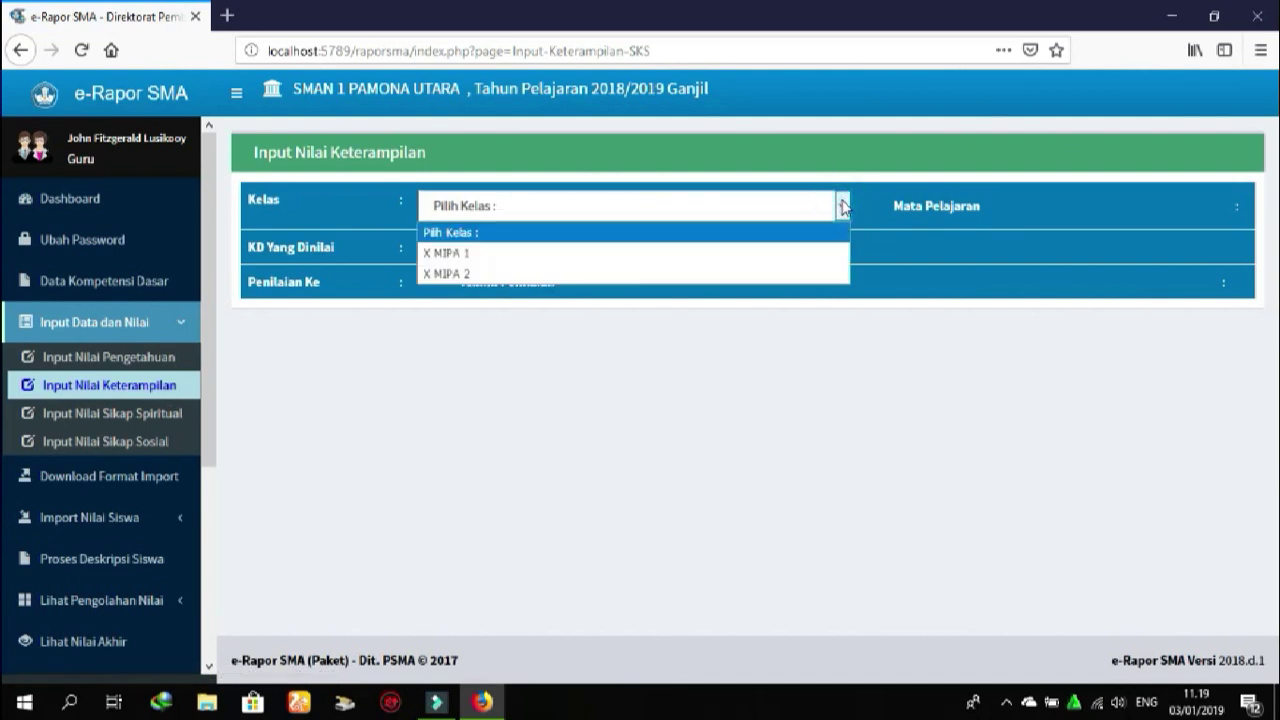
left_click(678, 256)
left_click(926, 212)
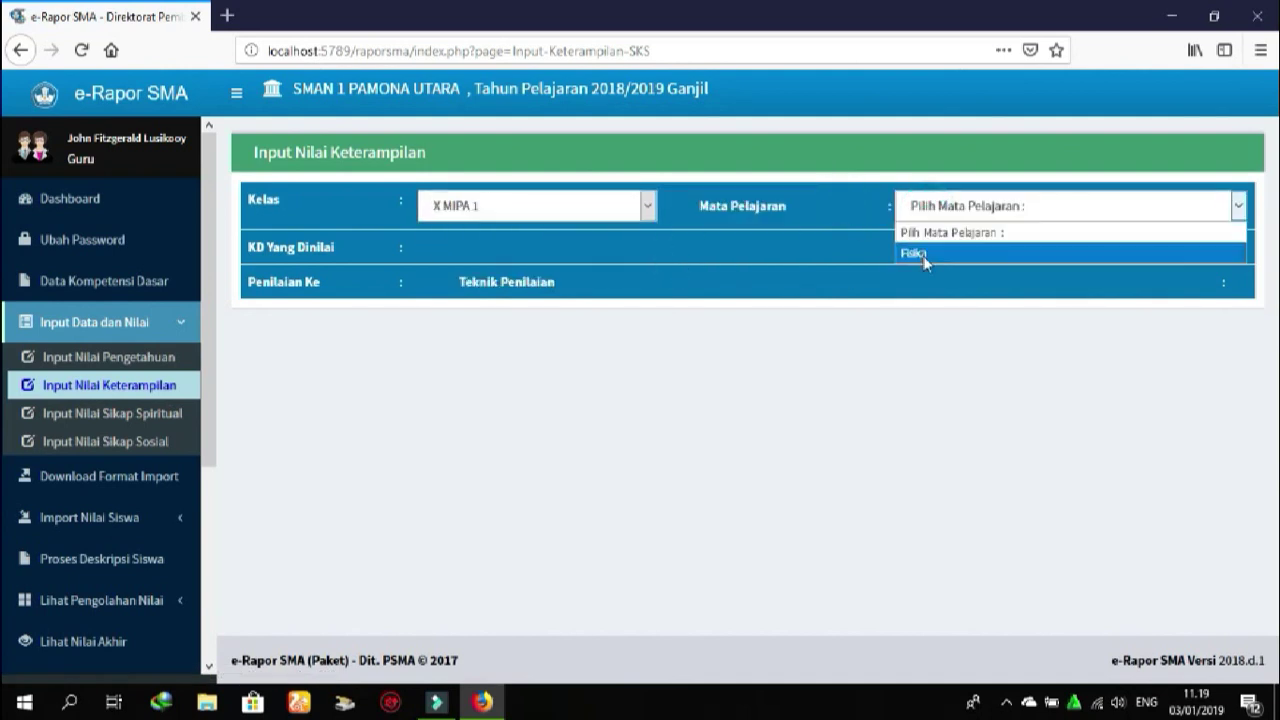
left_click(924, 259)
left_click(848, 256)
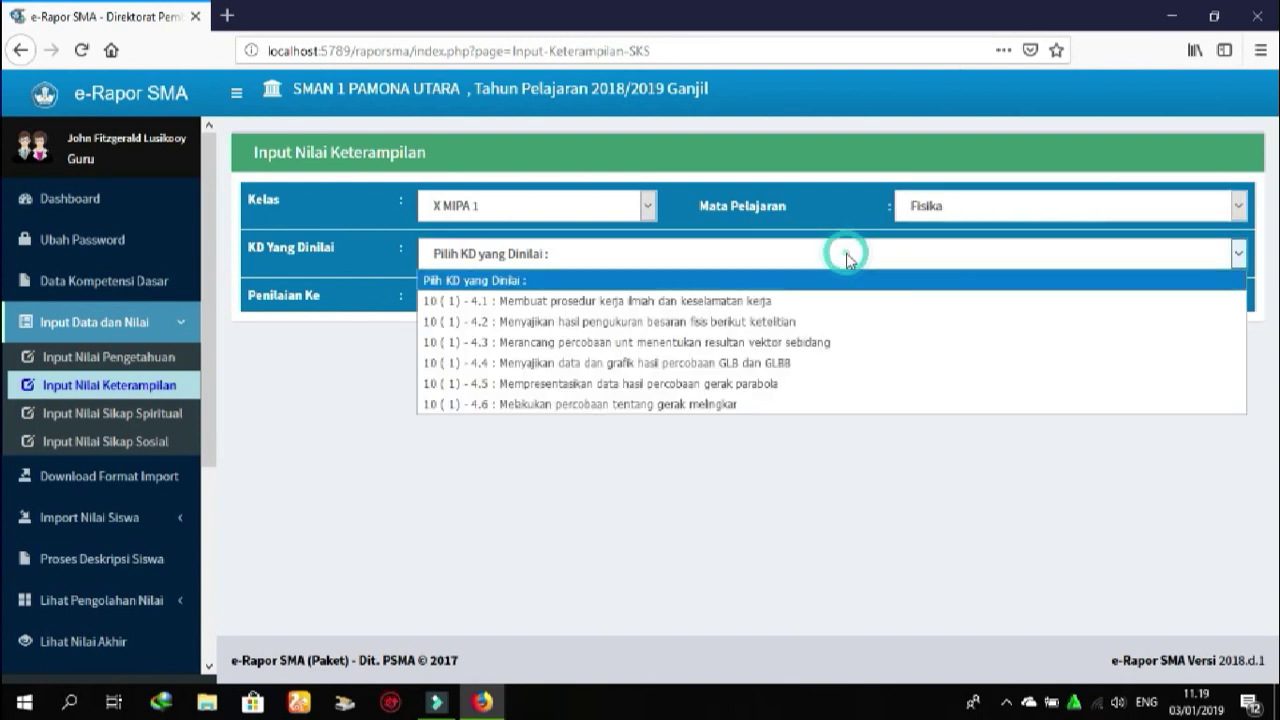
left_click(676, 301)
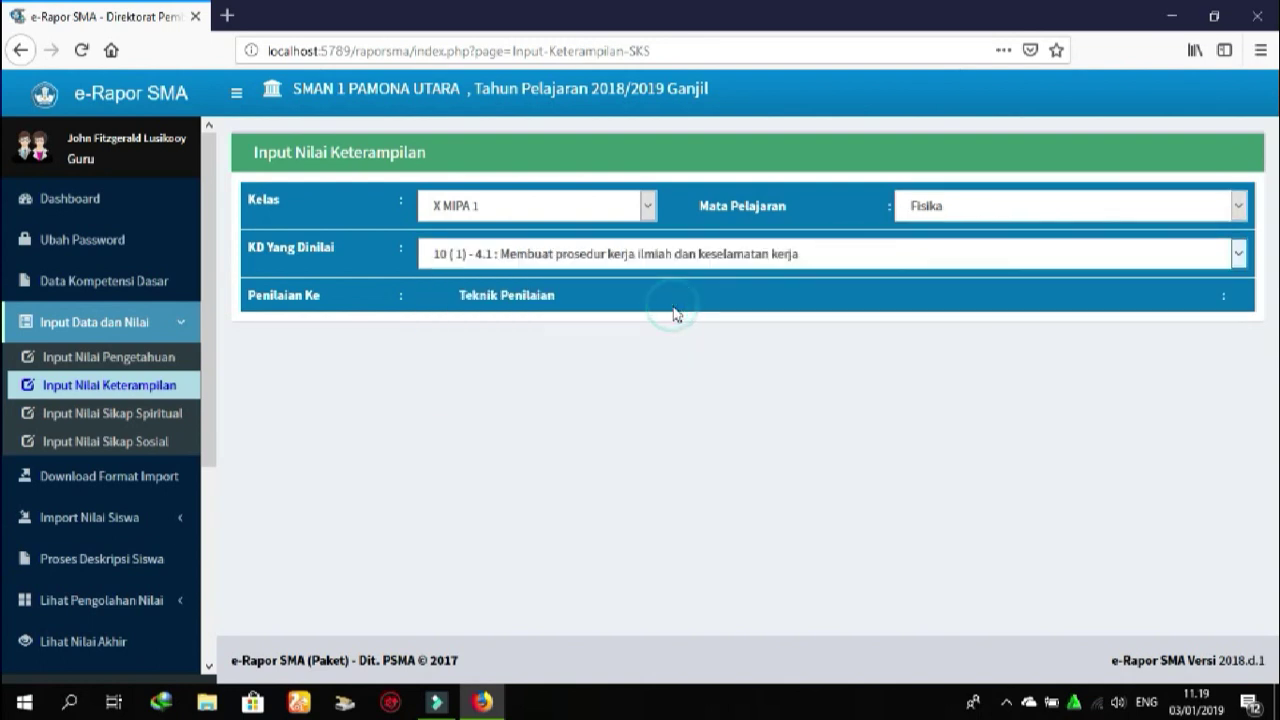
left_click(519, 311)
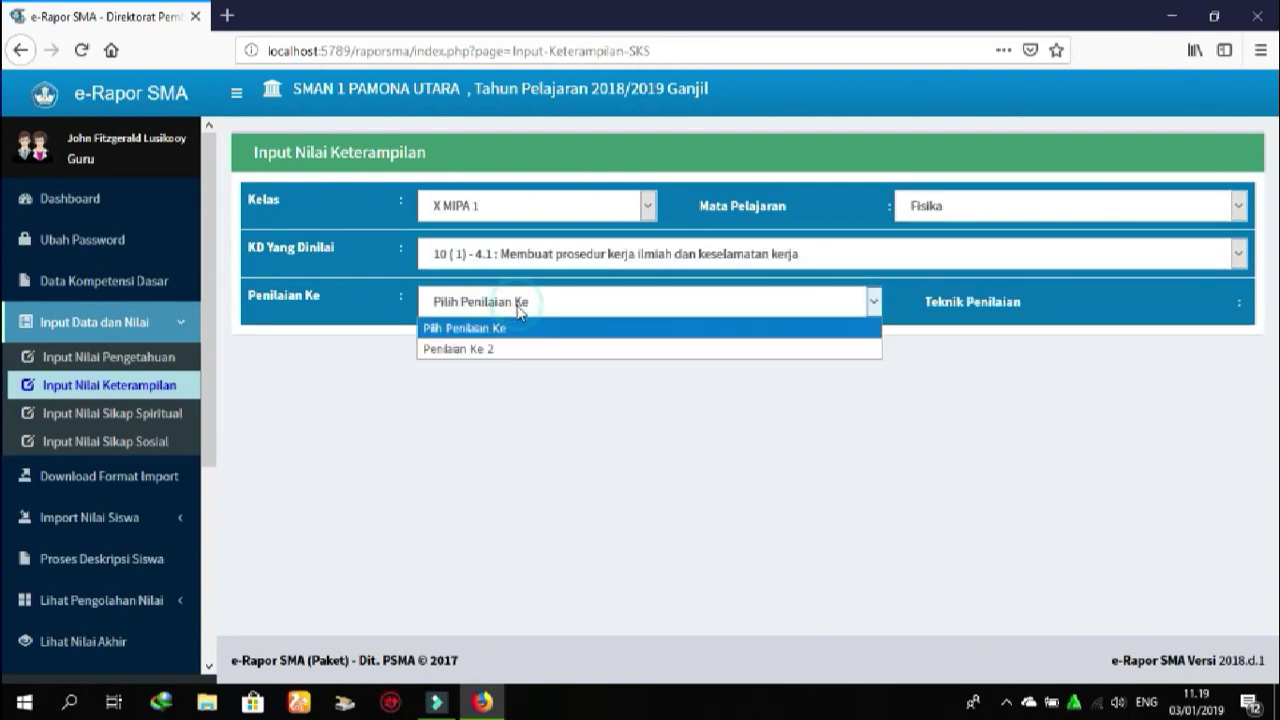
left_click(478, 349)
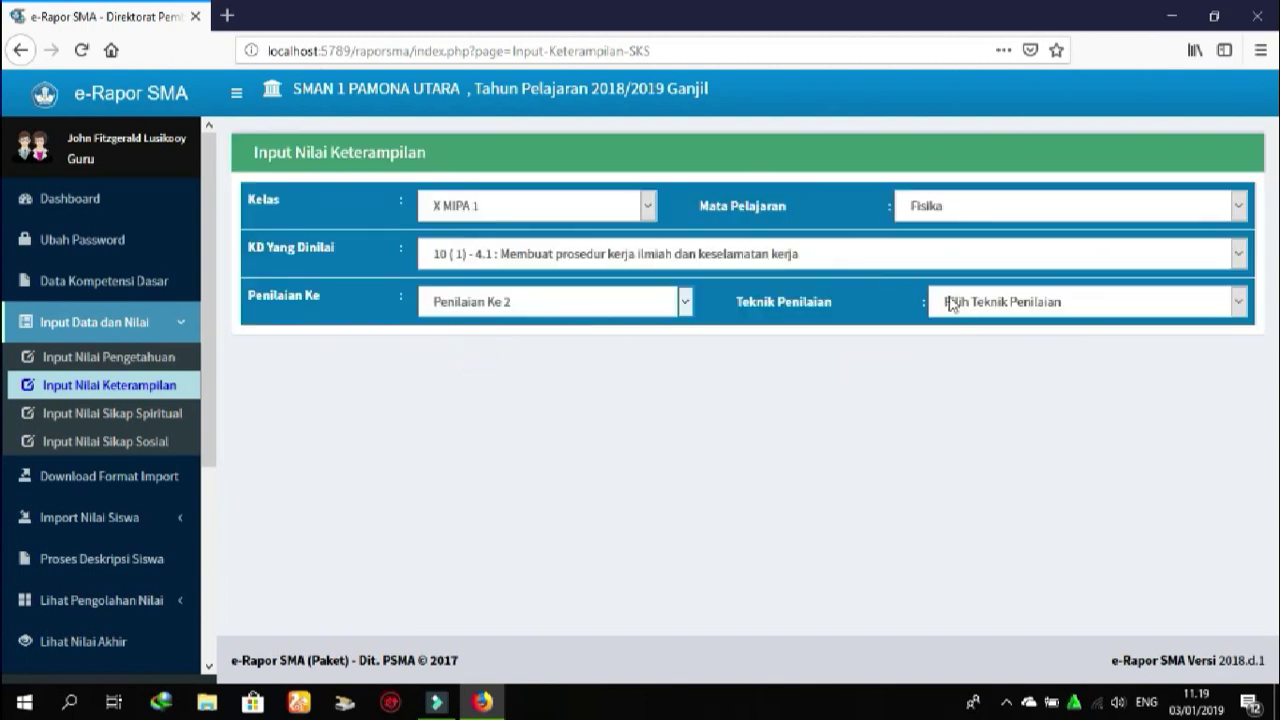
left_click(948, 301)
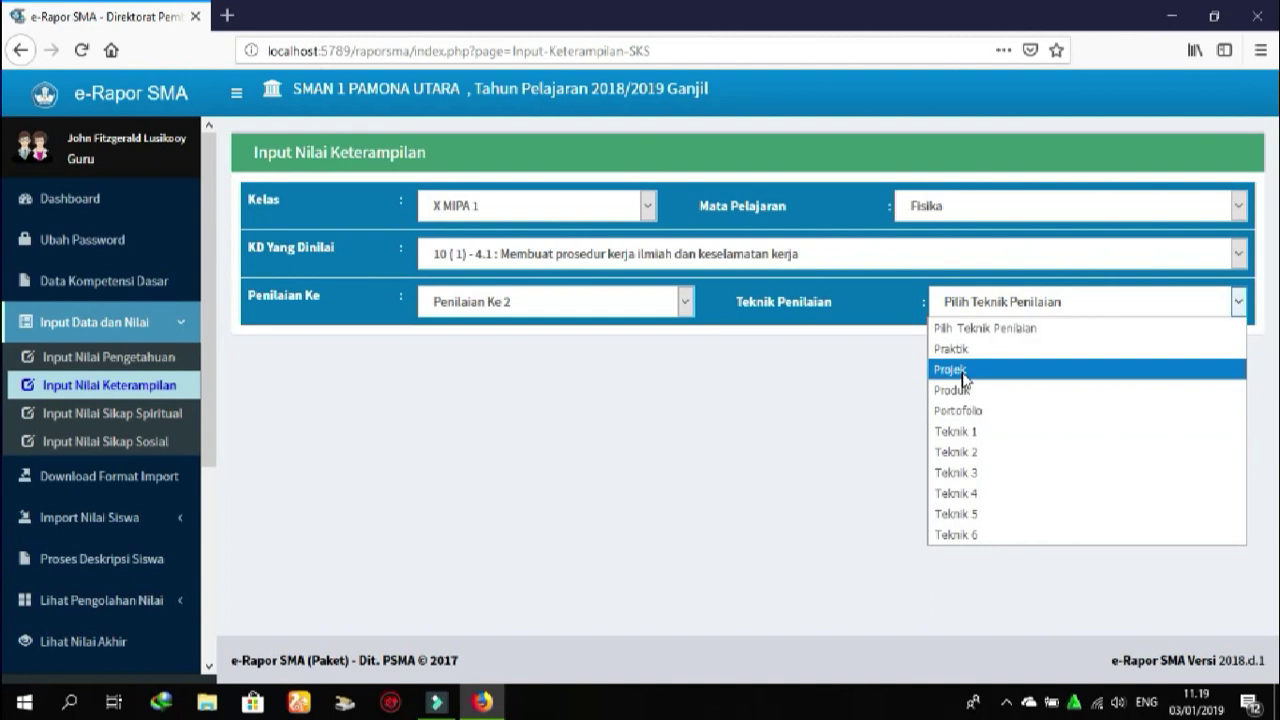
left_click(963, 372)
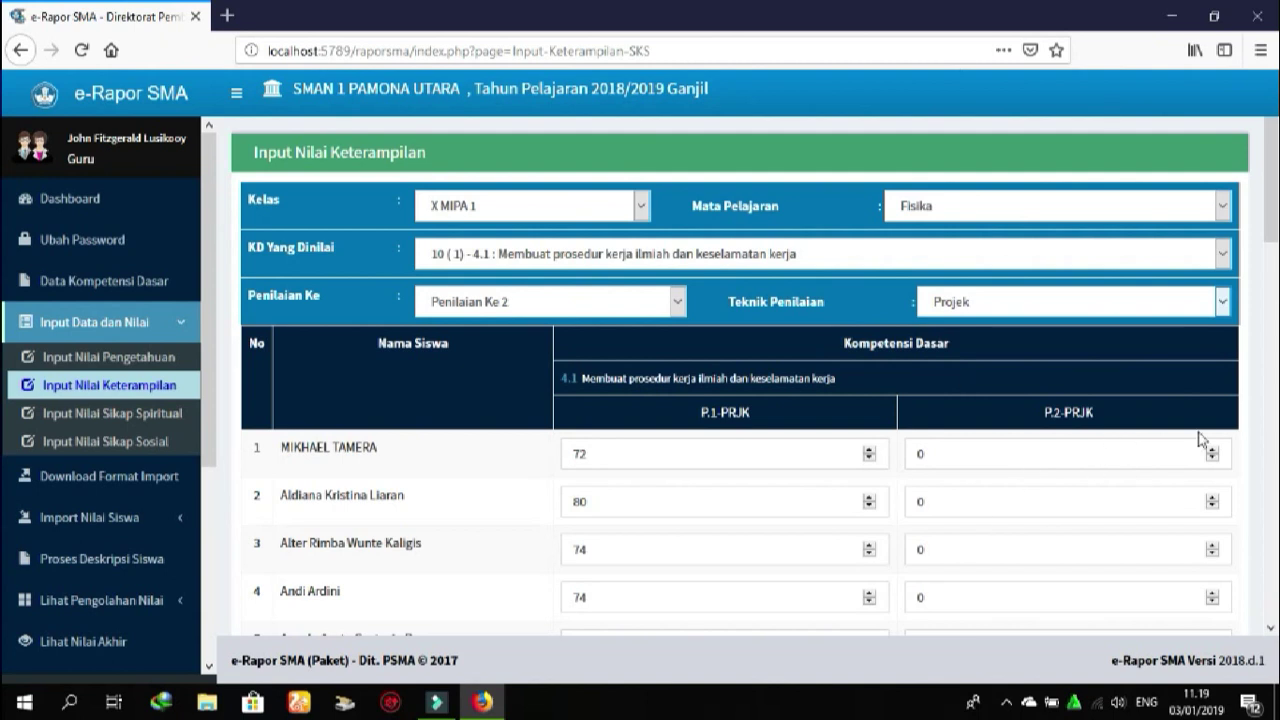
Review the P.2-PRJK project scores, then move to Input Nilai Sikap Spiritual's class list
left_click(1085, 461)
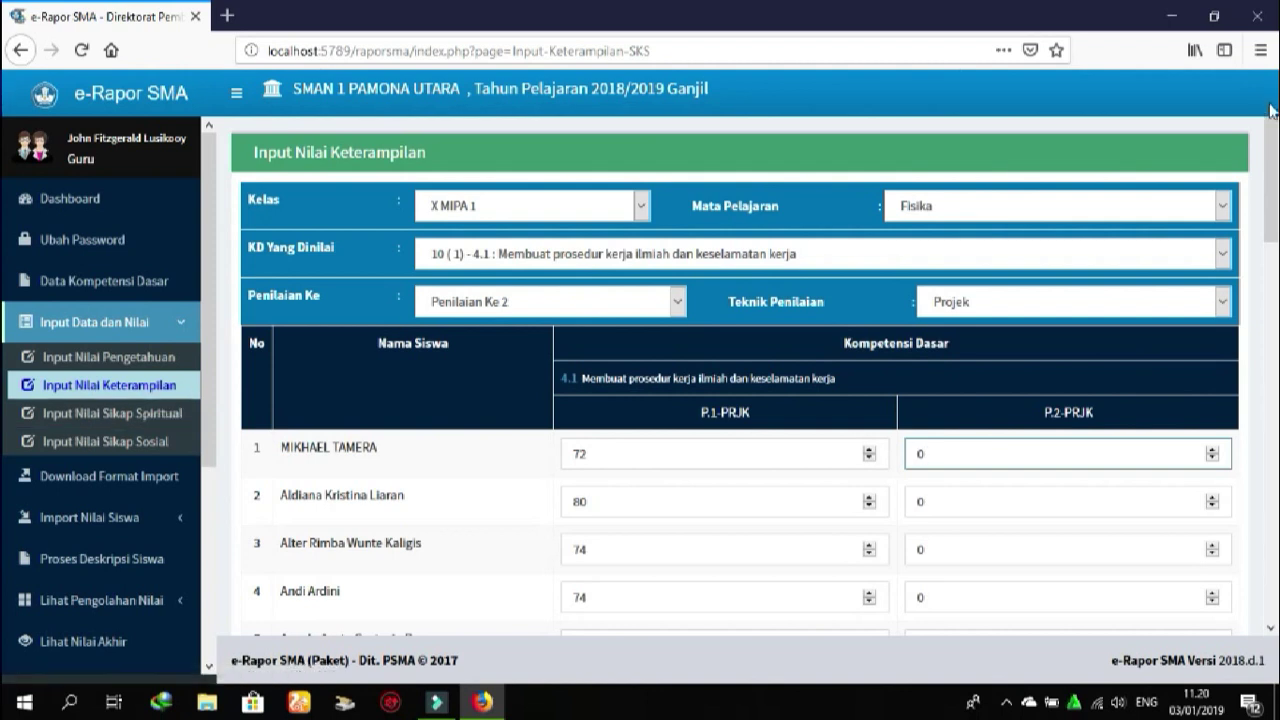
left_click_drag(1273, 165, 1266, 598)
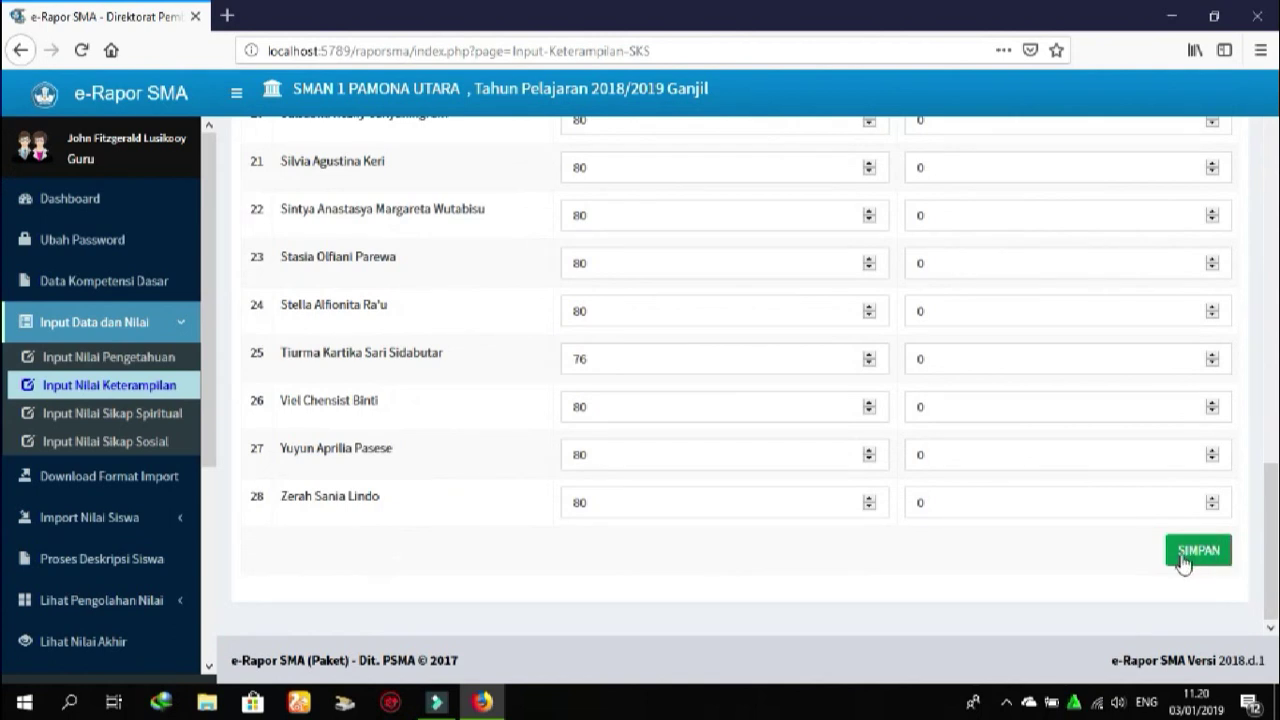
left_click(70, 414)
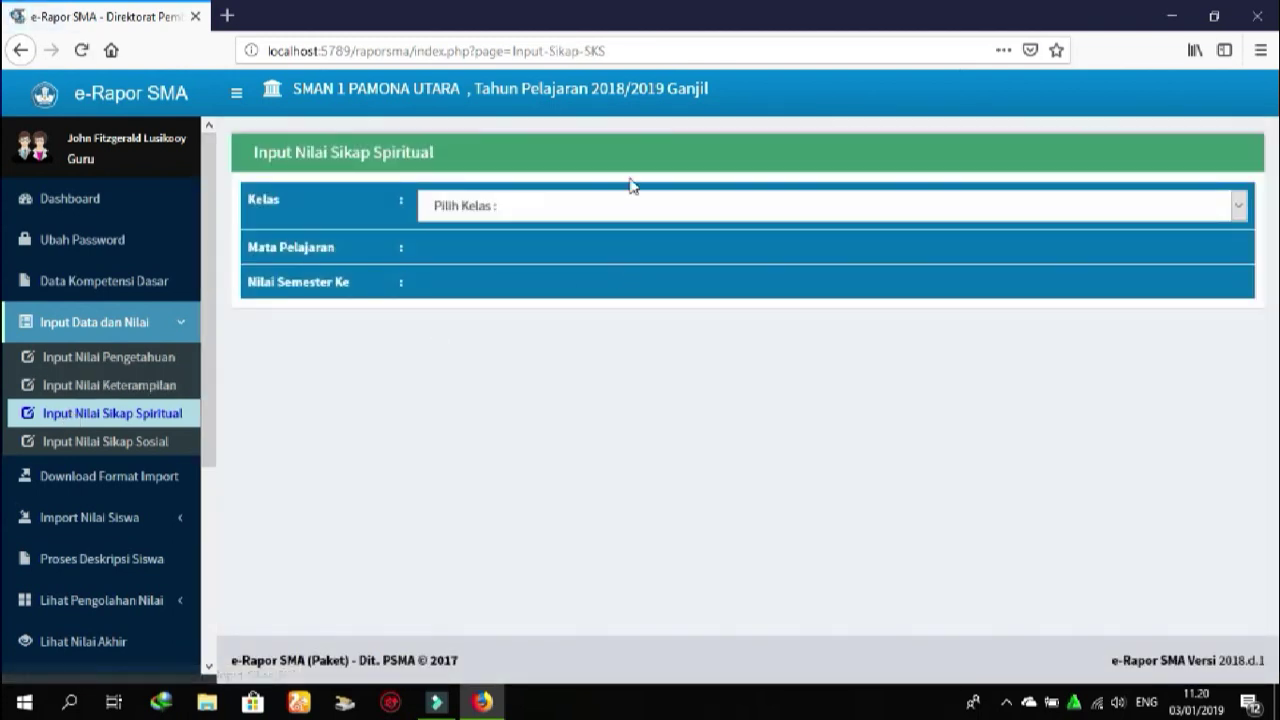
left_click(640, 206)
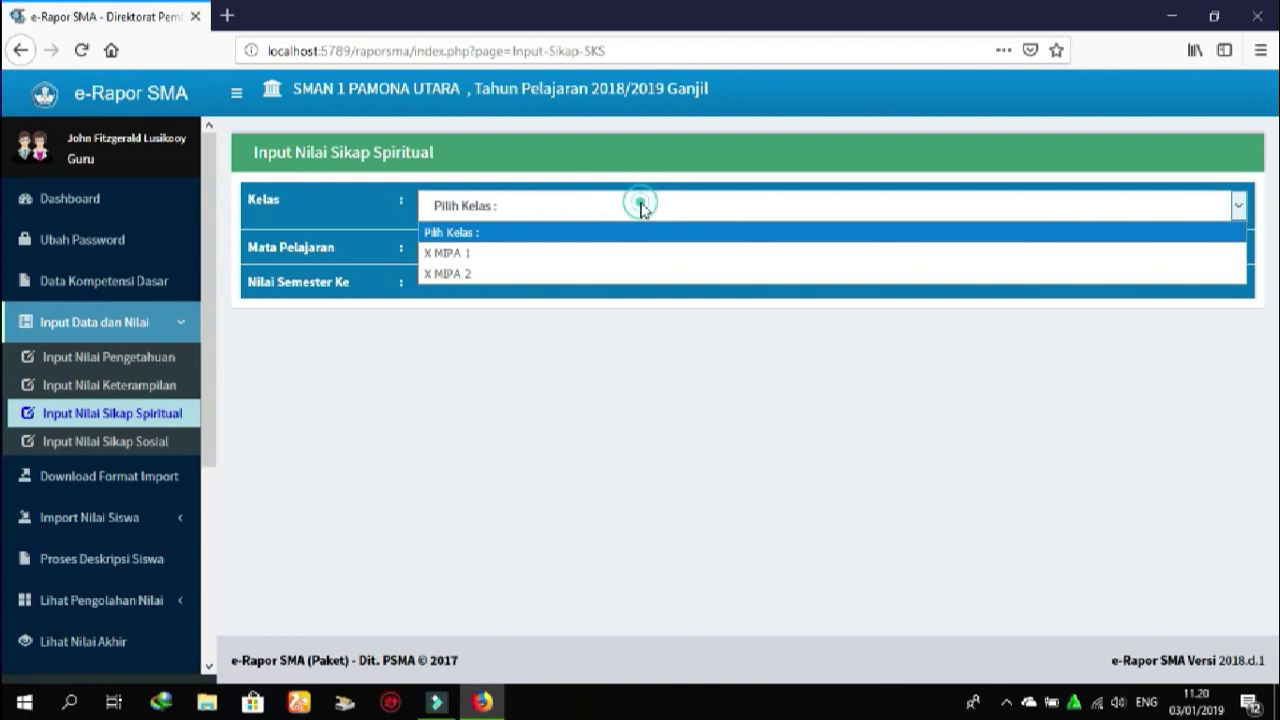
Load spiritual attitude scores for X MIPA 1, Fisika, Semester 1
left_click(509, 263)
left_click(508, 253)
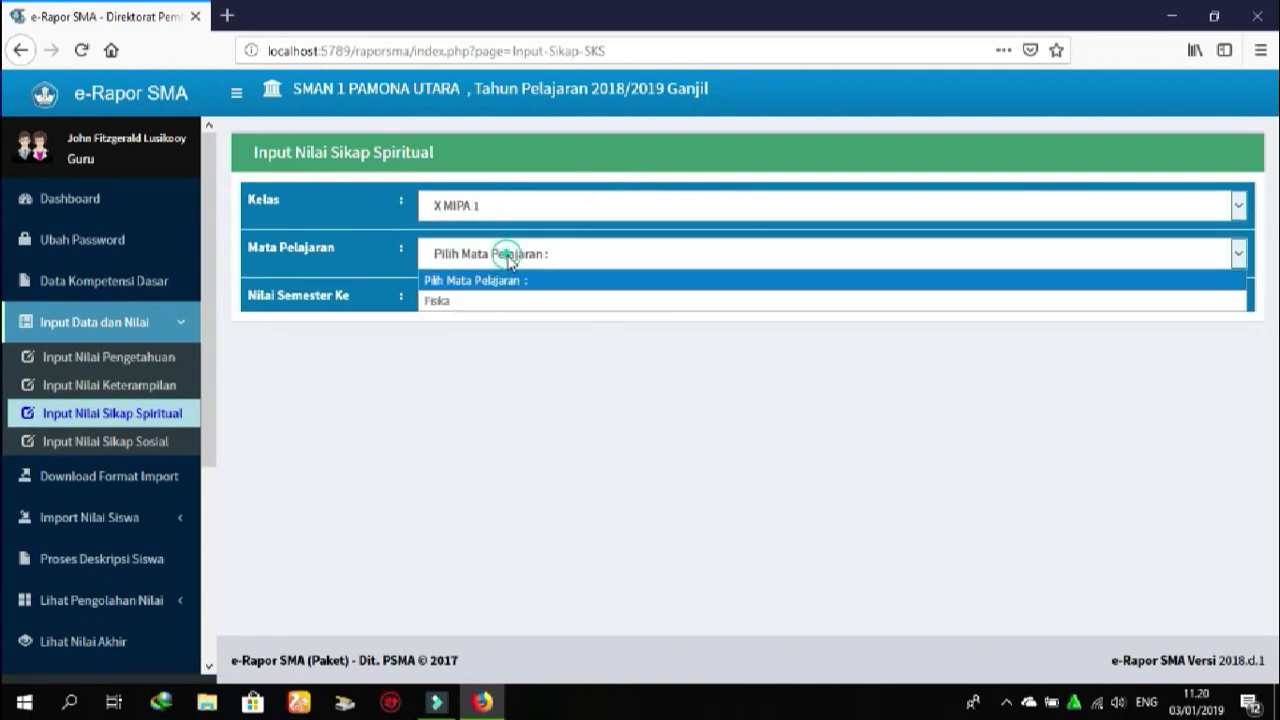
left_click(475, 302)
left_click(472, 302)
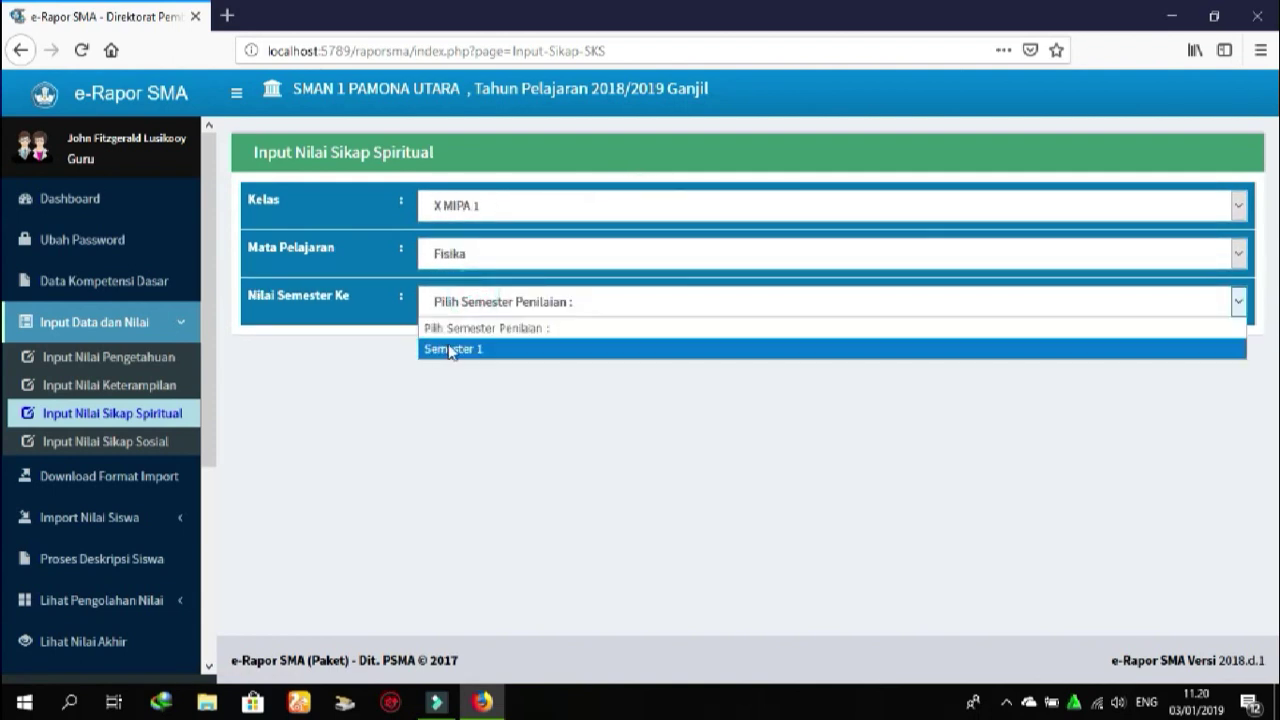
left_click(451, 349)
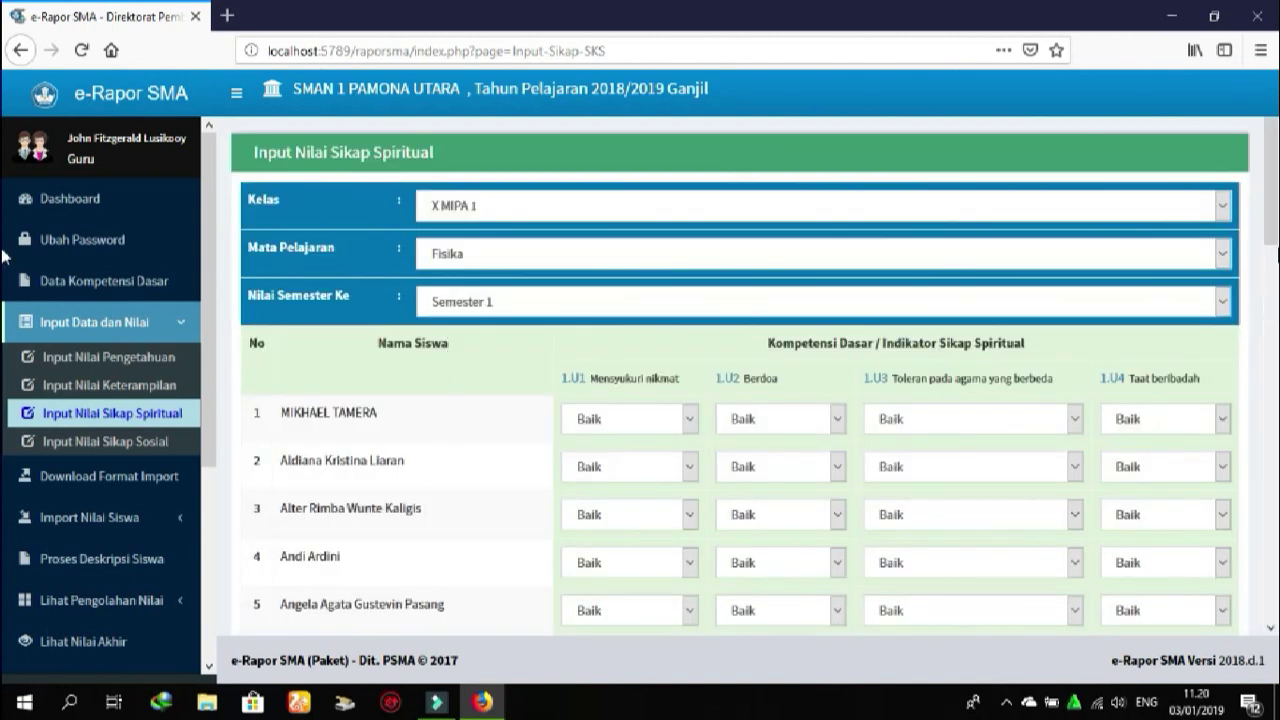
Check student 1's Berdoa score stays Baik, review the list, then move to Input Nilai Sikap Sosial
scroll(3, 200, "down", 2)
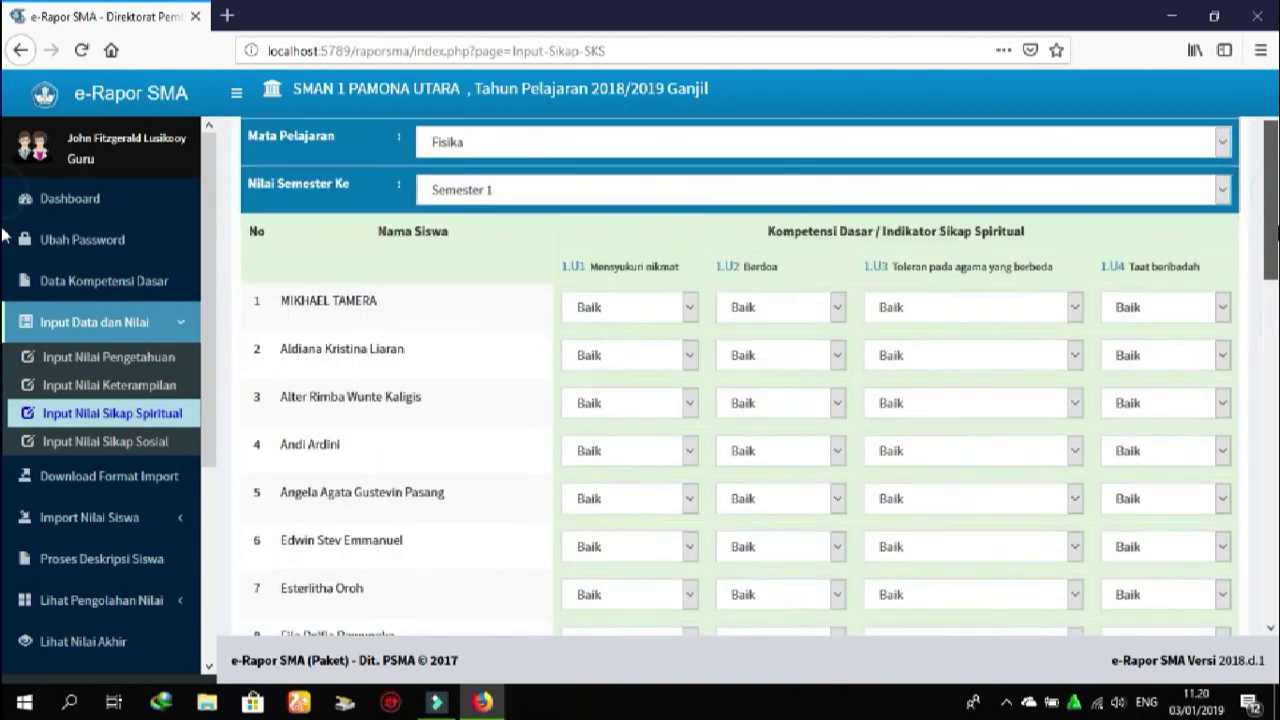
left_click(839, 311)
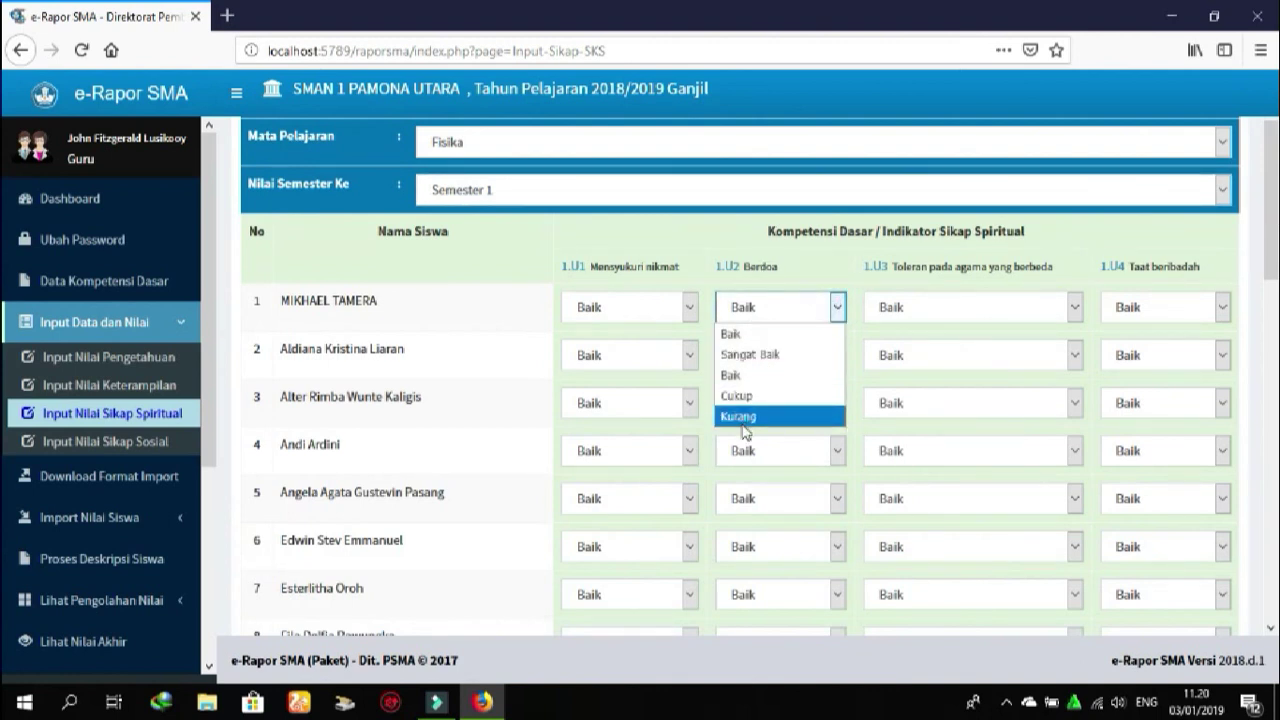
left_click(780, 245)
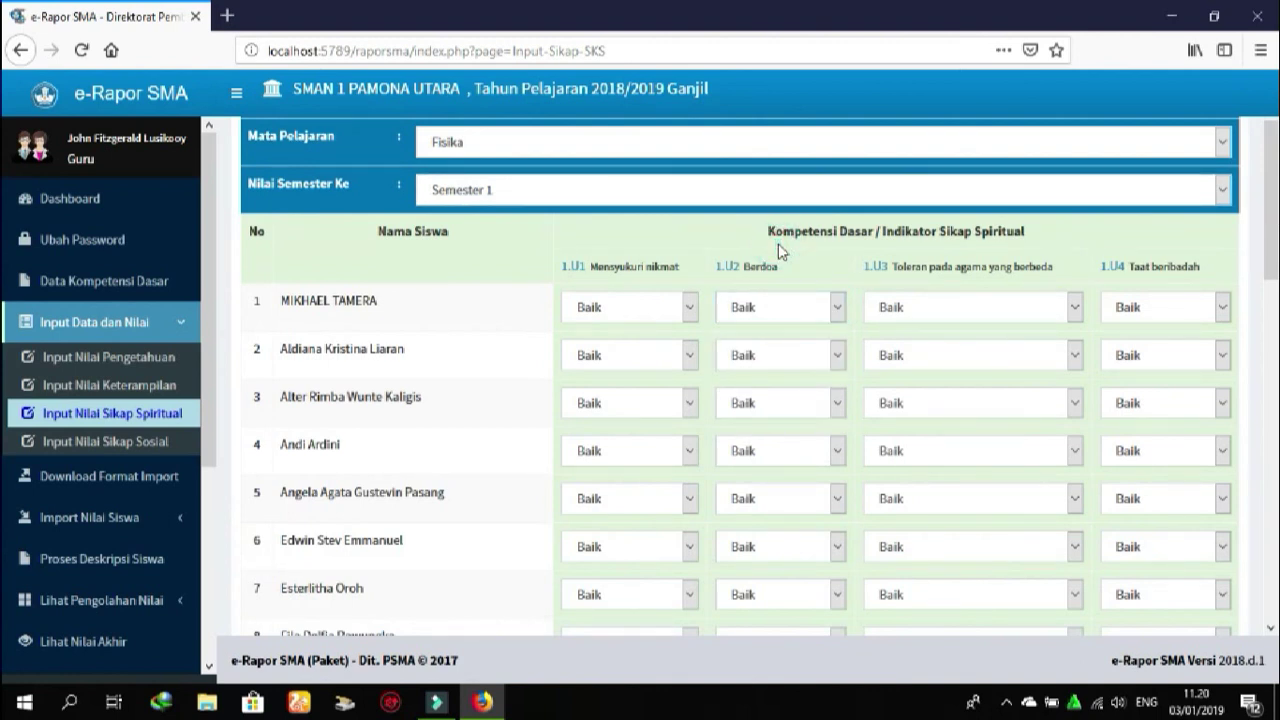
left_click_drag(1271, 240, 1272, 560)
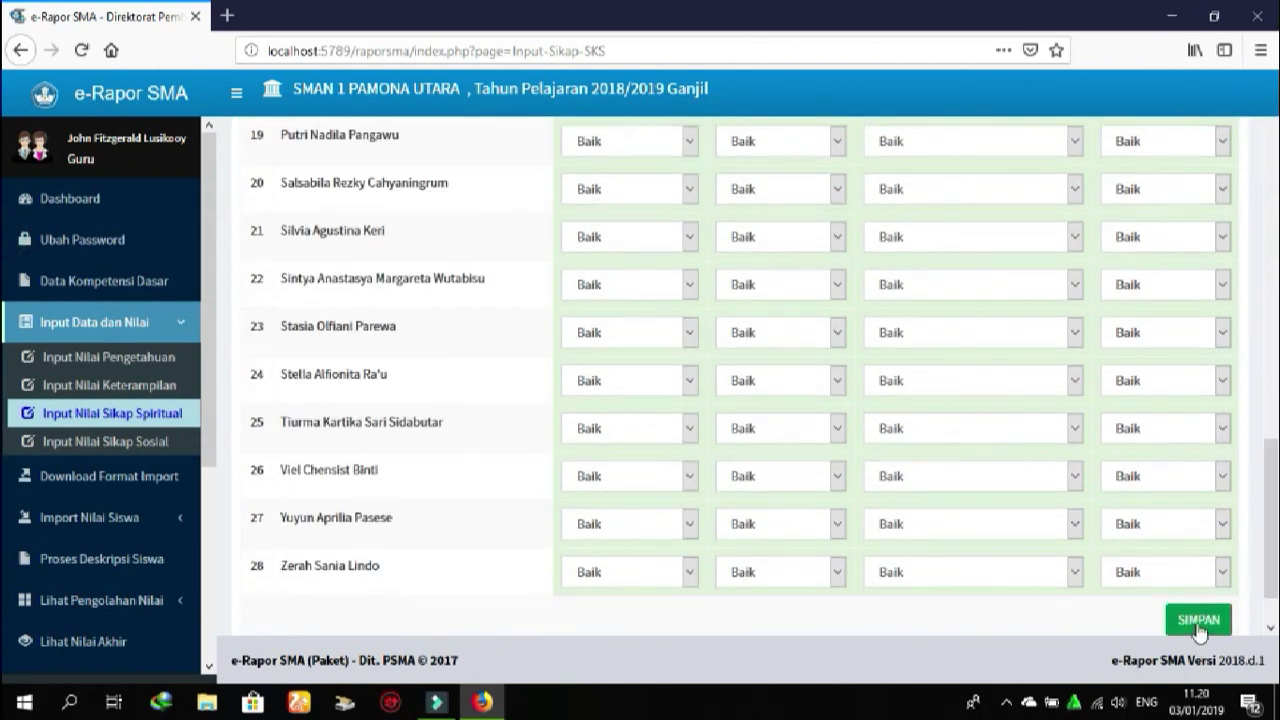
left_click(125, 446)
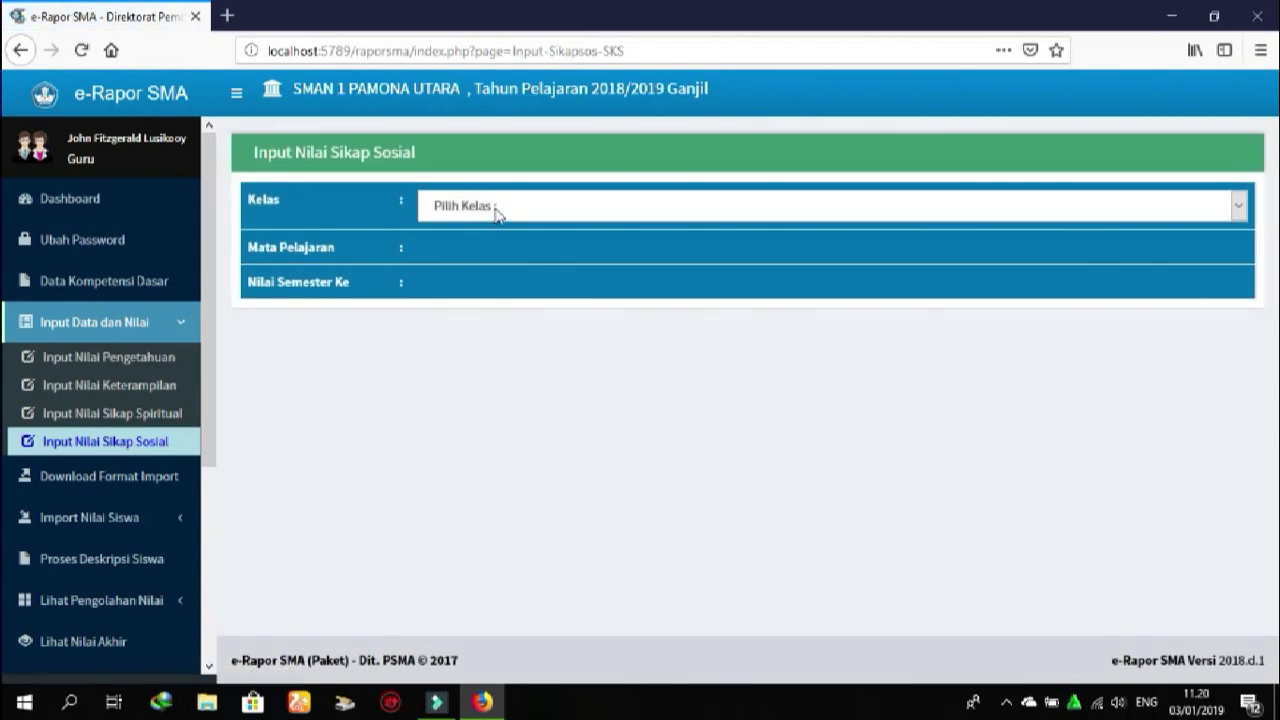
Load social attitude scores for X MIPA 1, Fisika, Semester 1
left_click(495, 210)
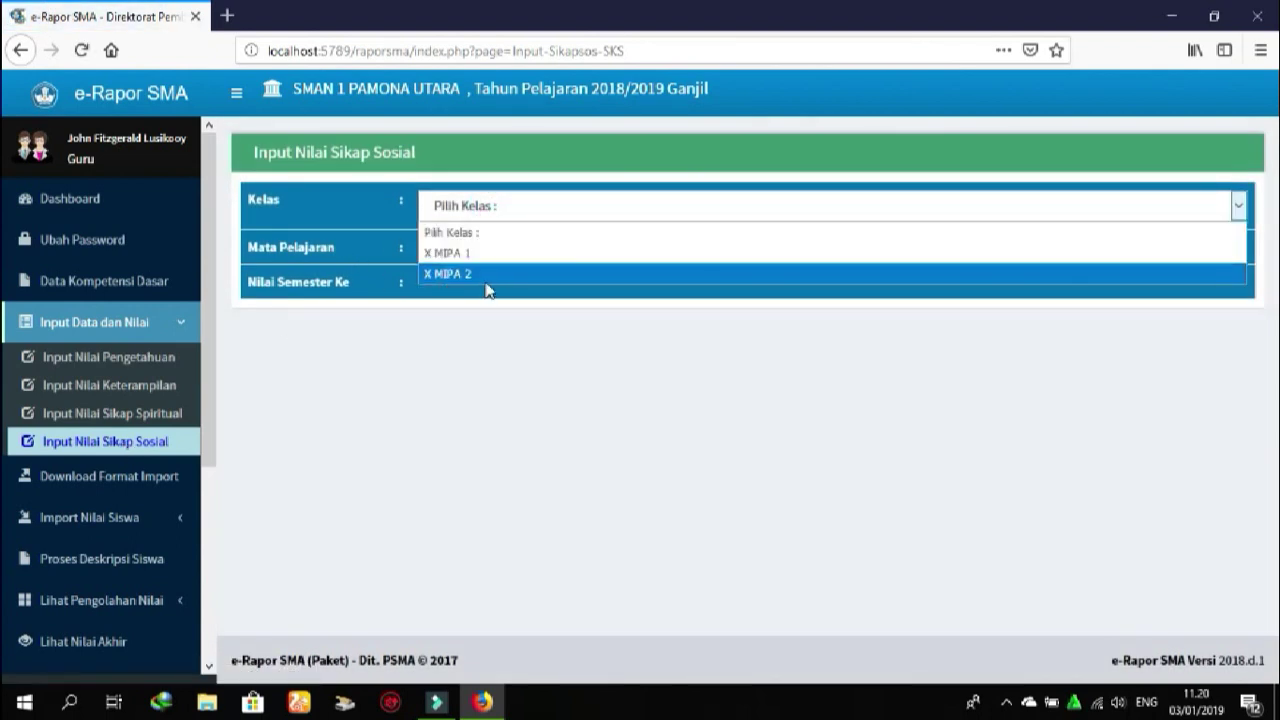
left_click(470, 256)
left_click(471, 258)
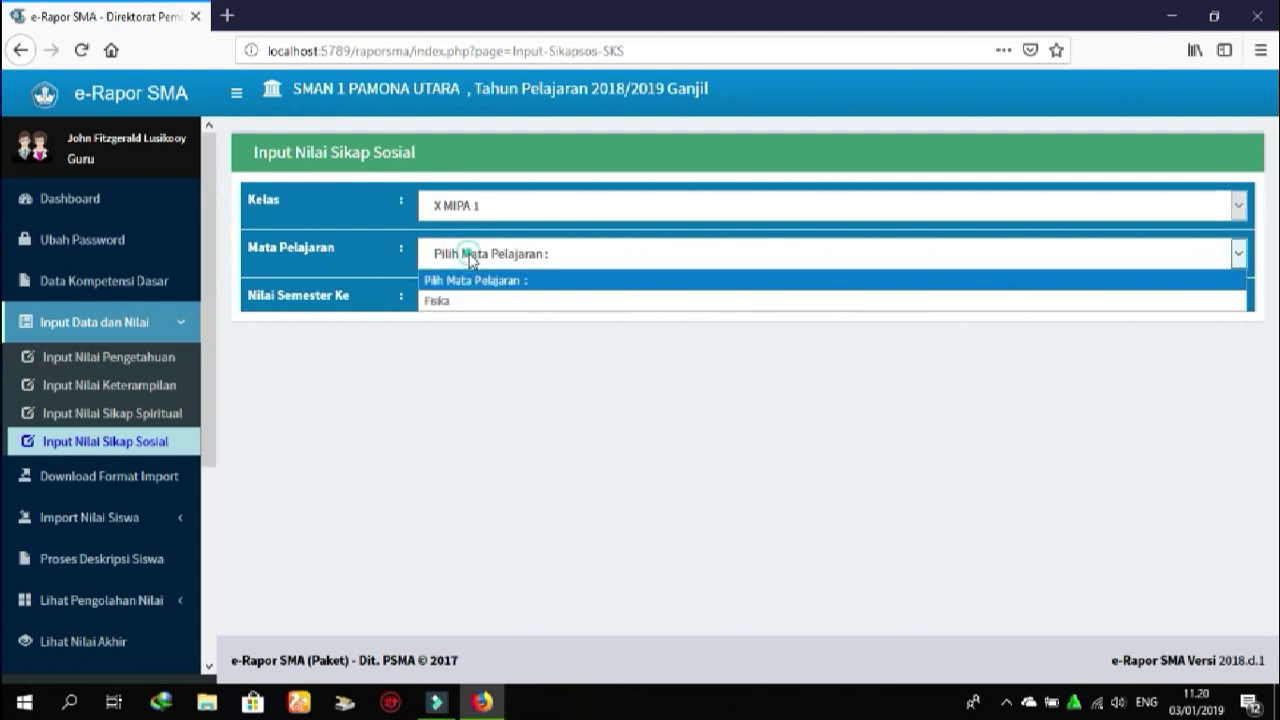
left_click(446, 300)
left_click(444, 300)
left_click(470, 349)
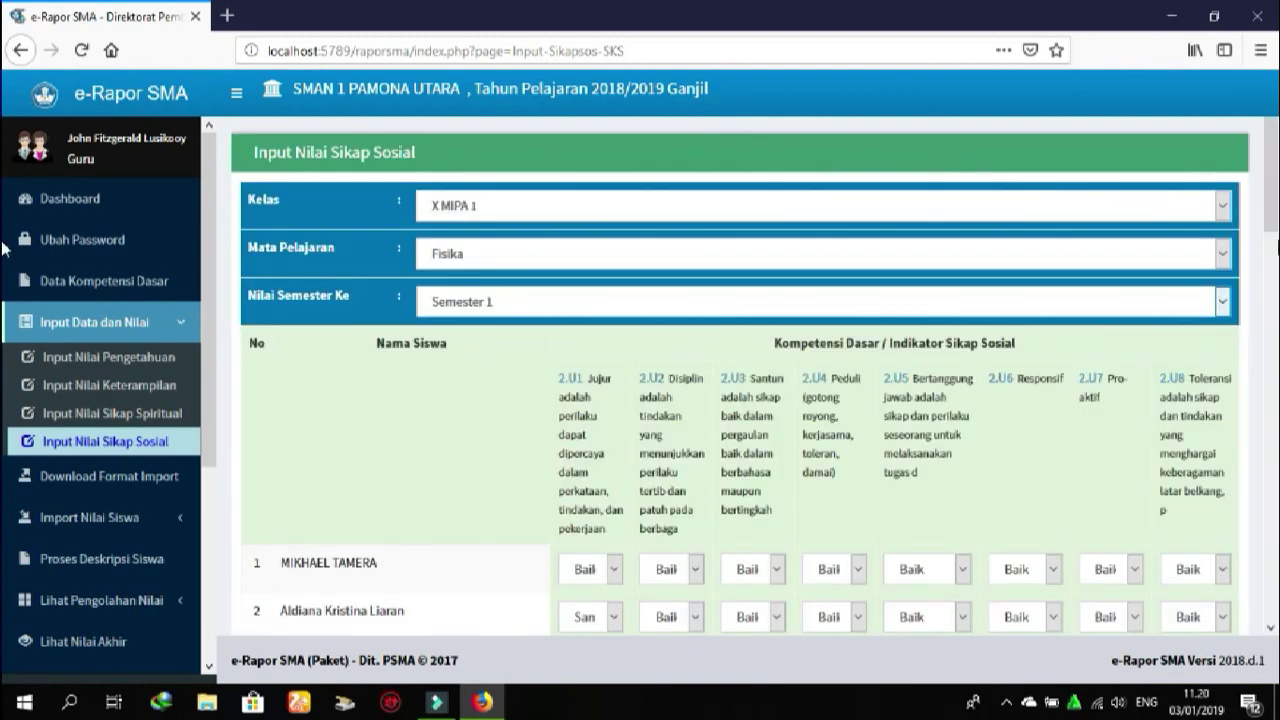
Check student 6's 2.U5 score options and save the class's social attitude scores
scroll(5, 248, "down", 5)
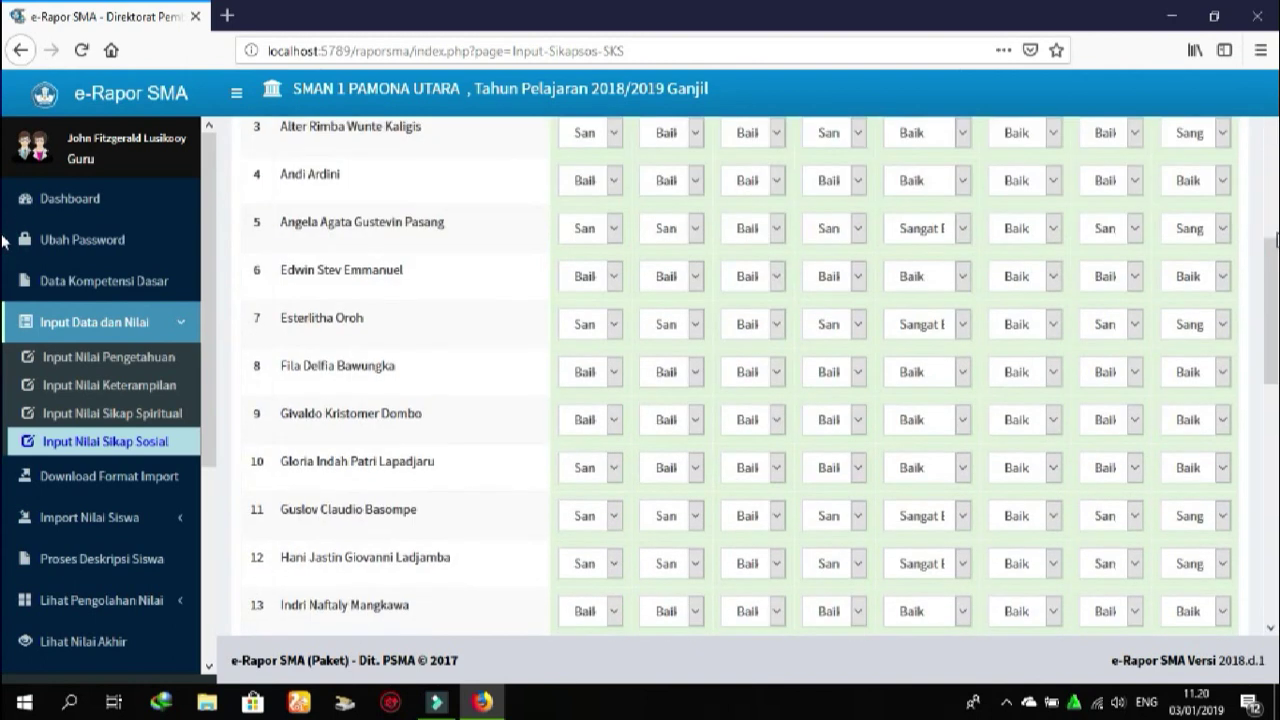
left_click(959, 283)
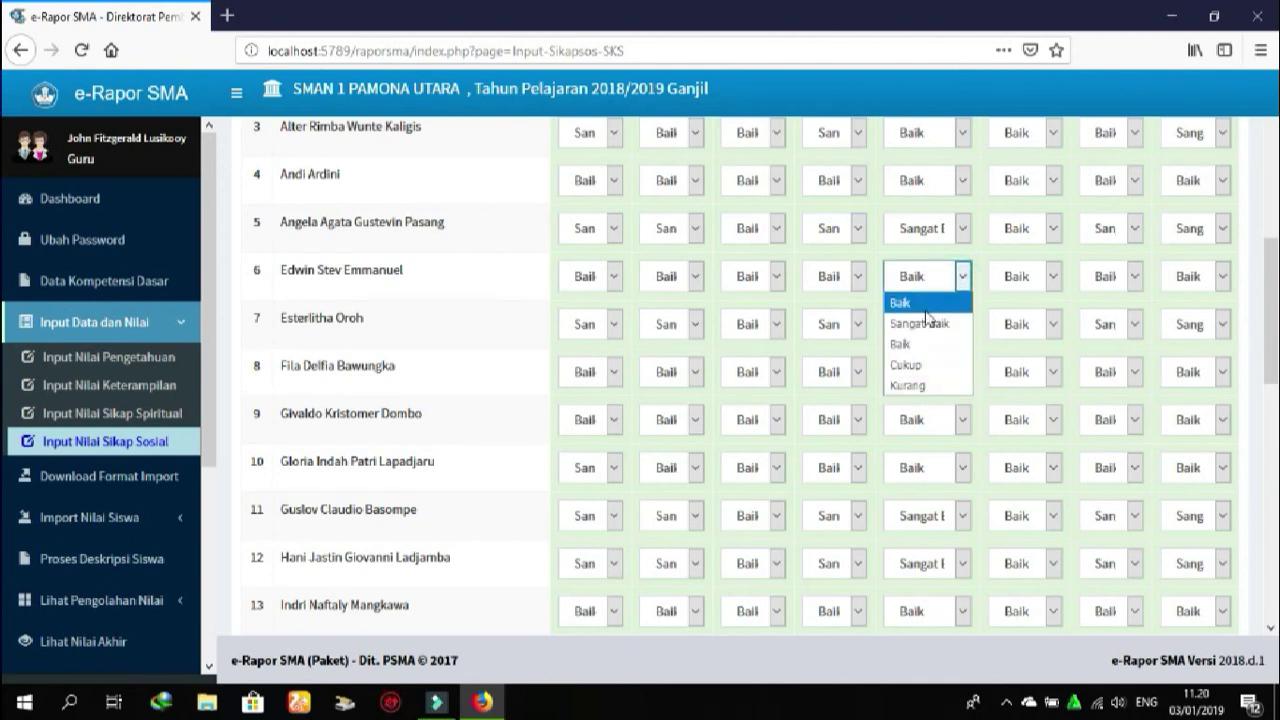
scroll(5, 244, "down", 7)
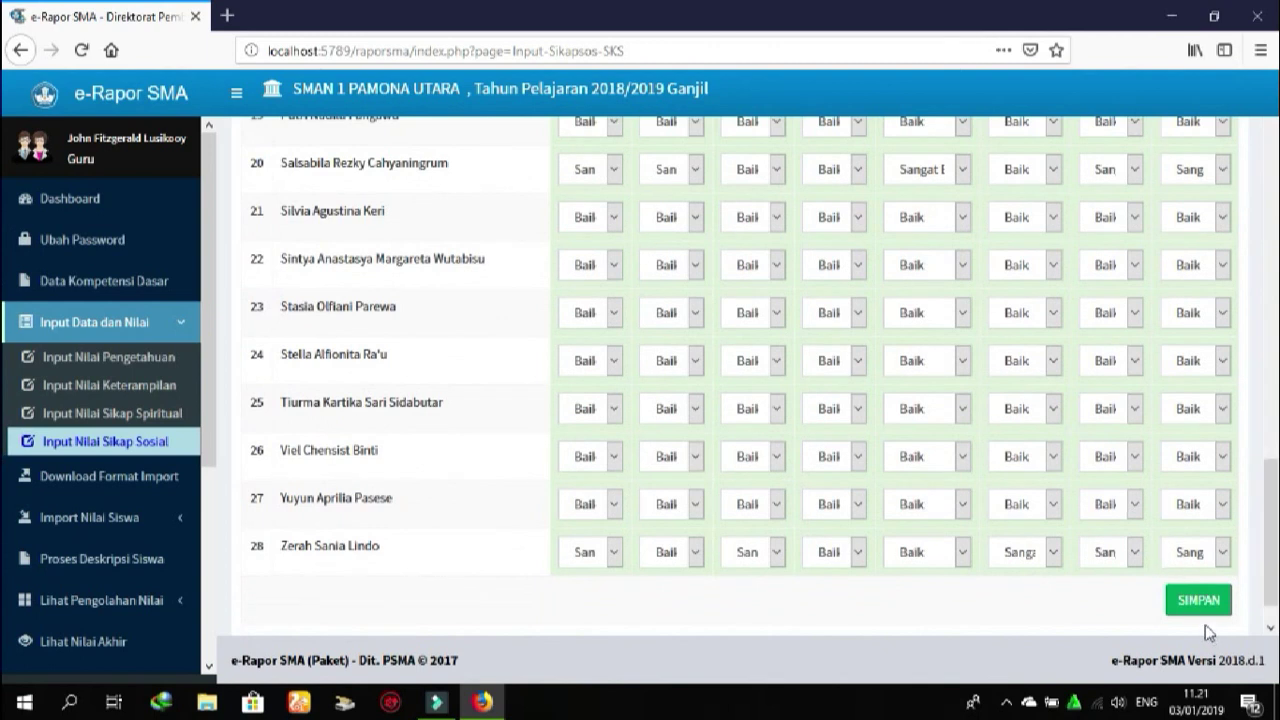
left_click(1198, 603)
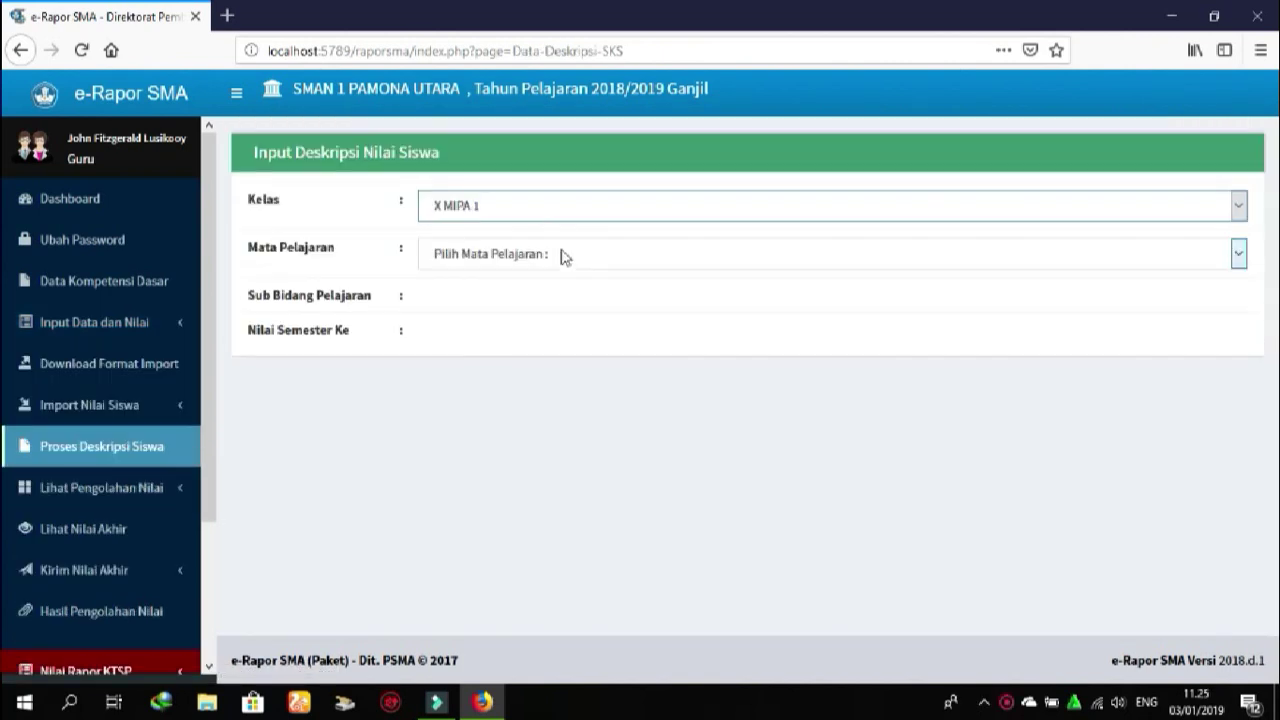
Load the descriptions for Fisika, Umum/Tanpa Sub Bidang, Semester 1
left_click(562, 257)
left_click(494, 301)
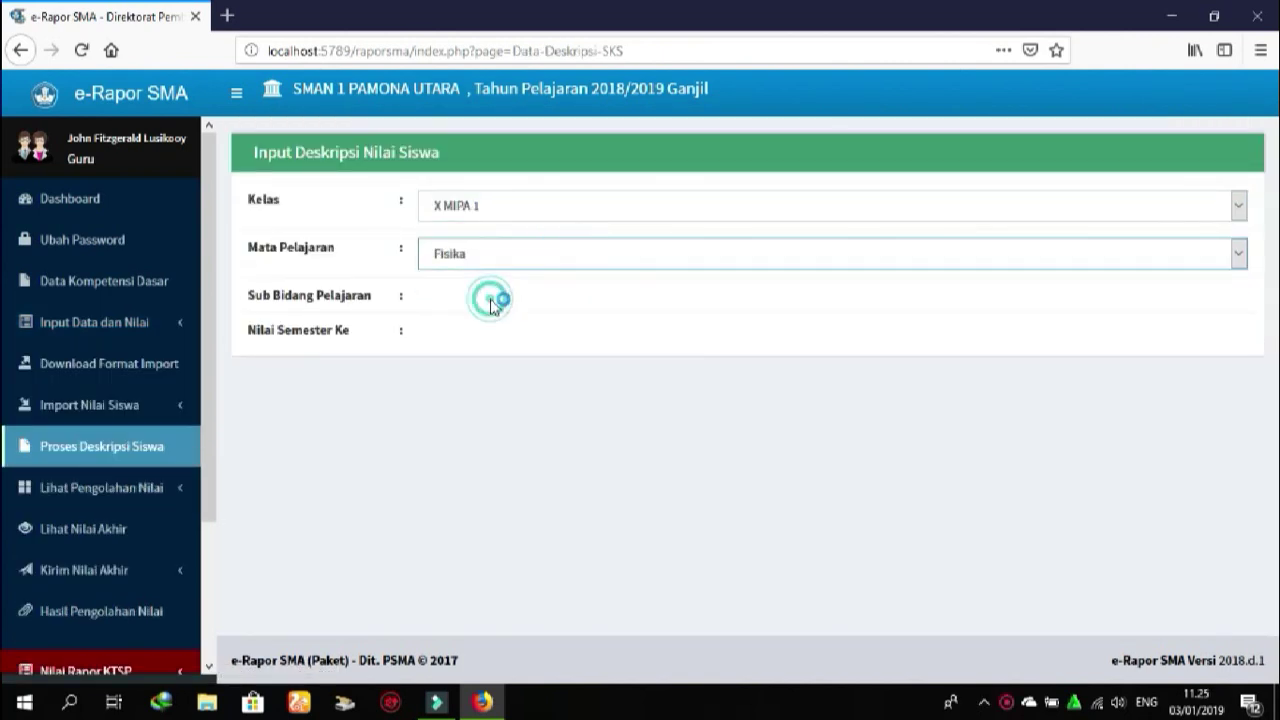
left_click(494, 303)
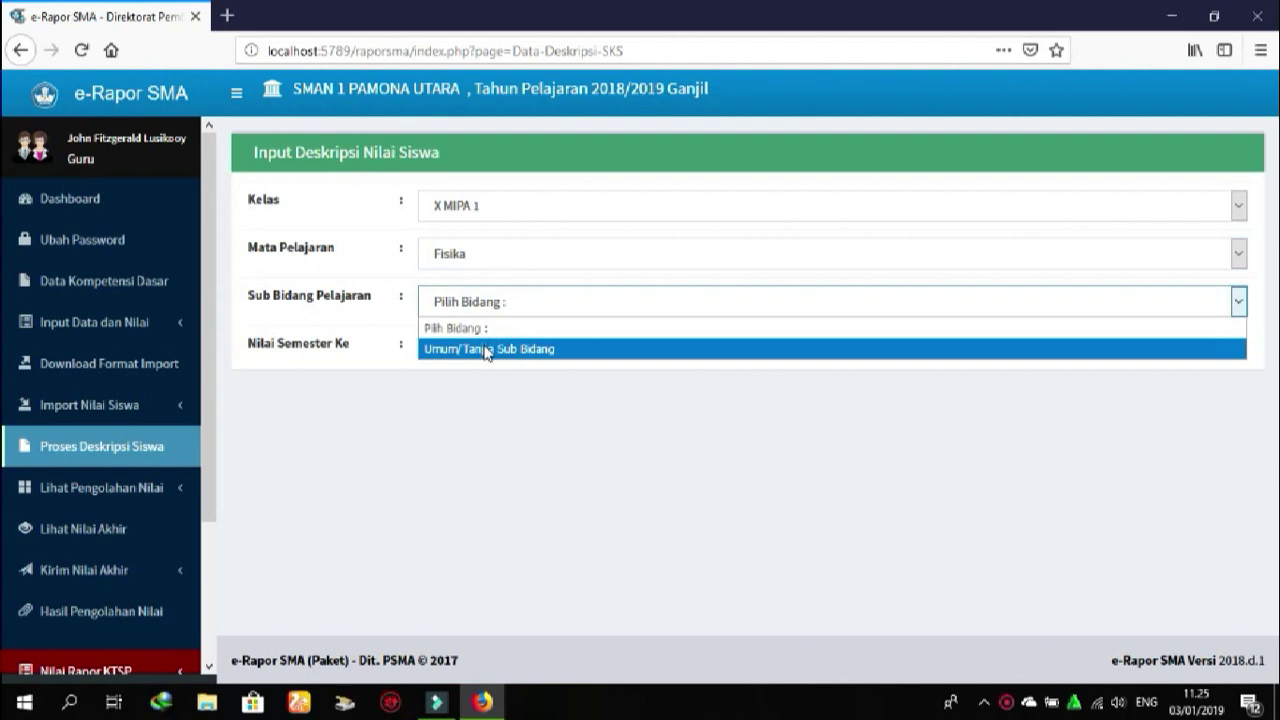
left_click(487, 350)
left_click(486, 349)
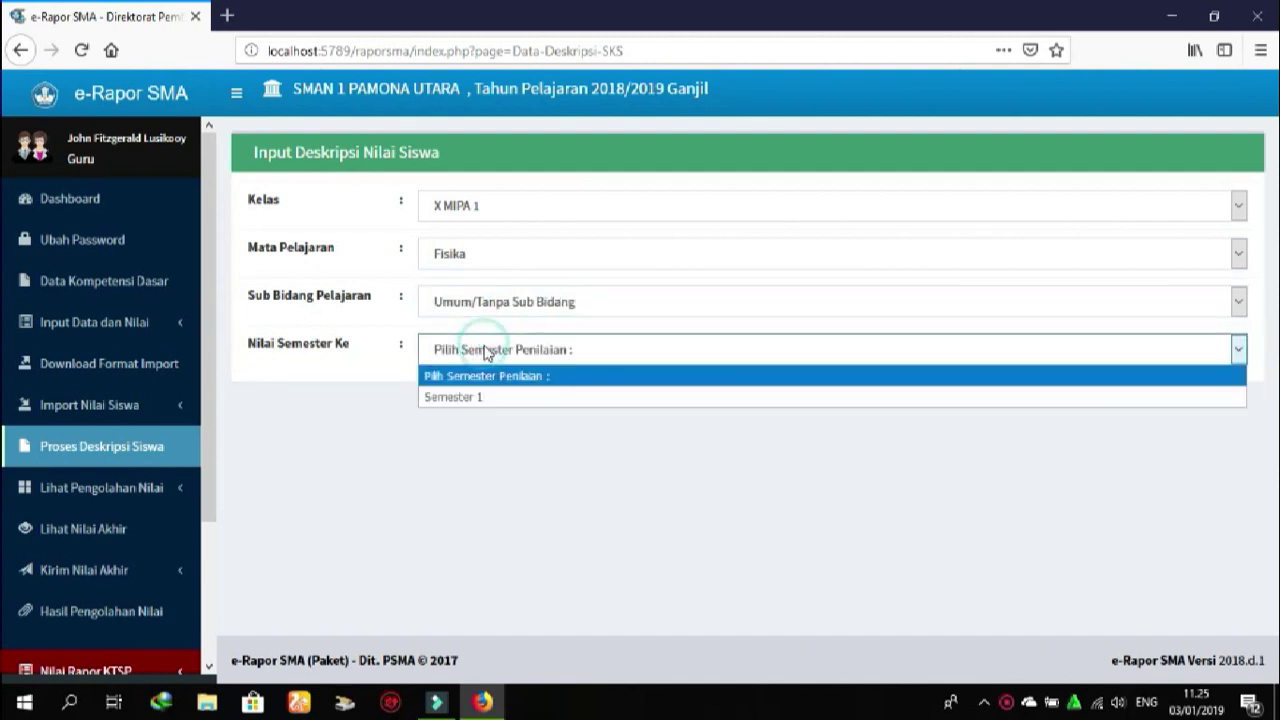
left_click(473, 398)
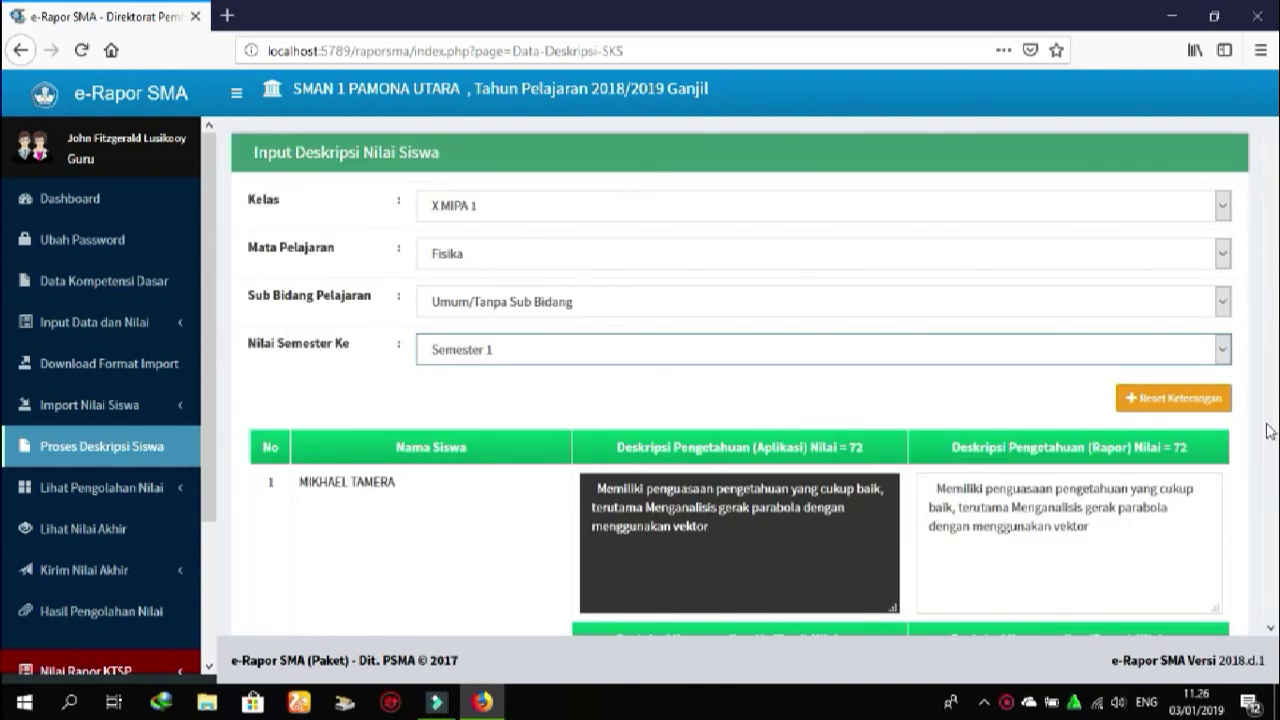
Save the descriptions, confirm the 28-records-changed alert, and expand the final-grade section
left_click(1273, 512)
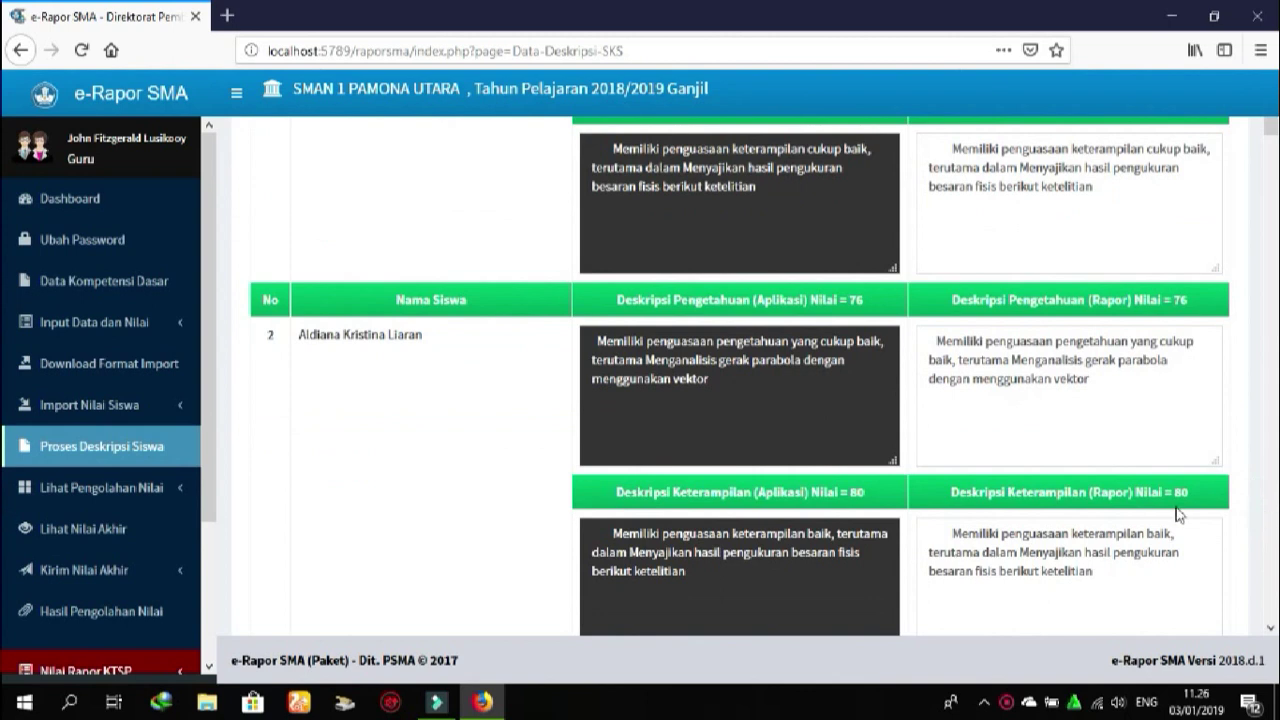
left_click(1274, 530)
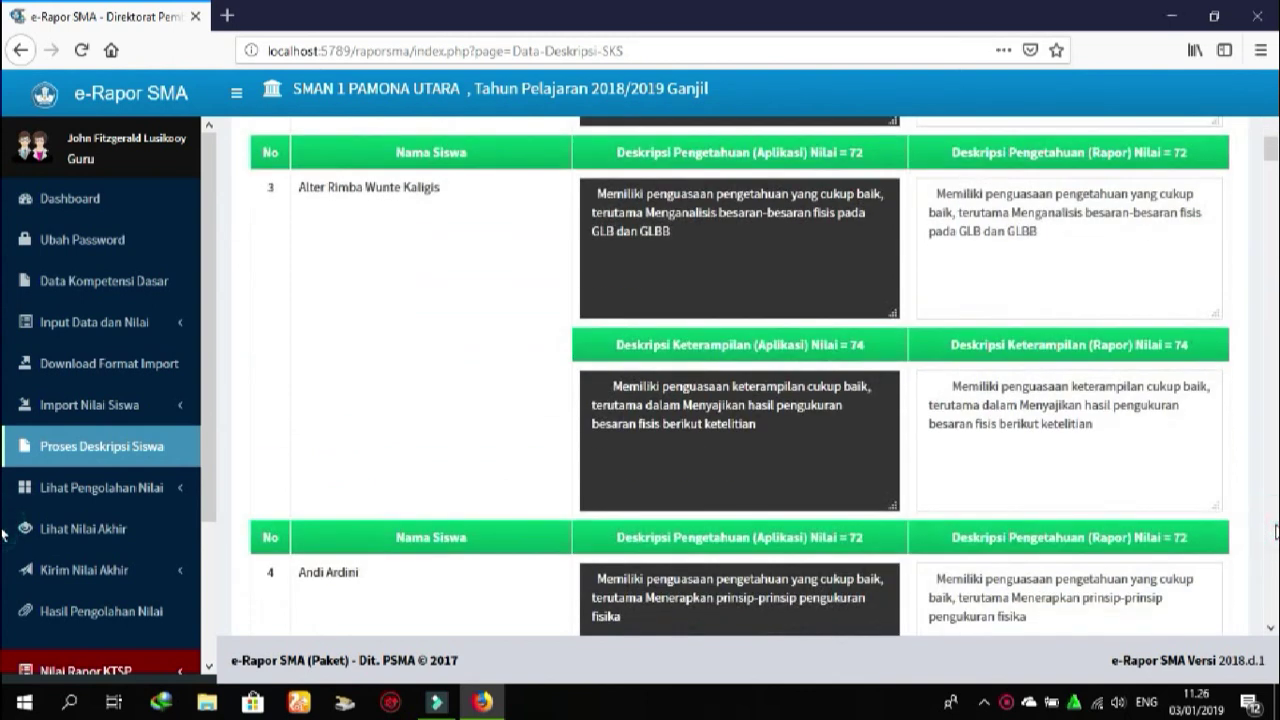
left_click_drag(1270, 160, 1270, 606)
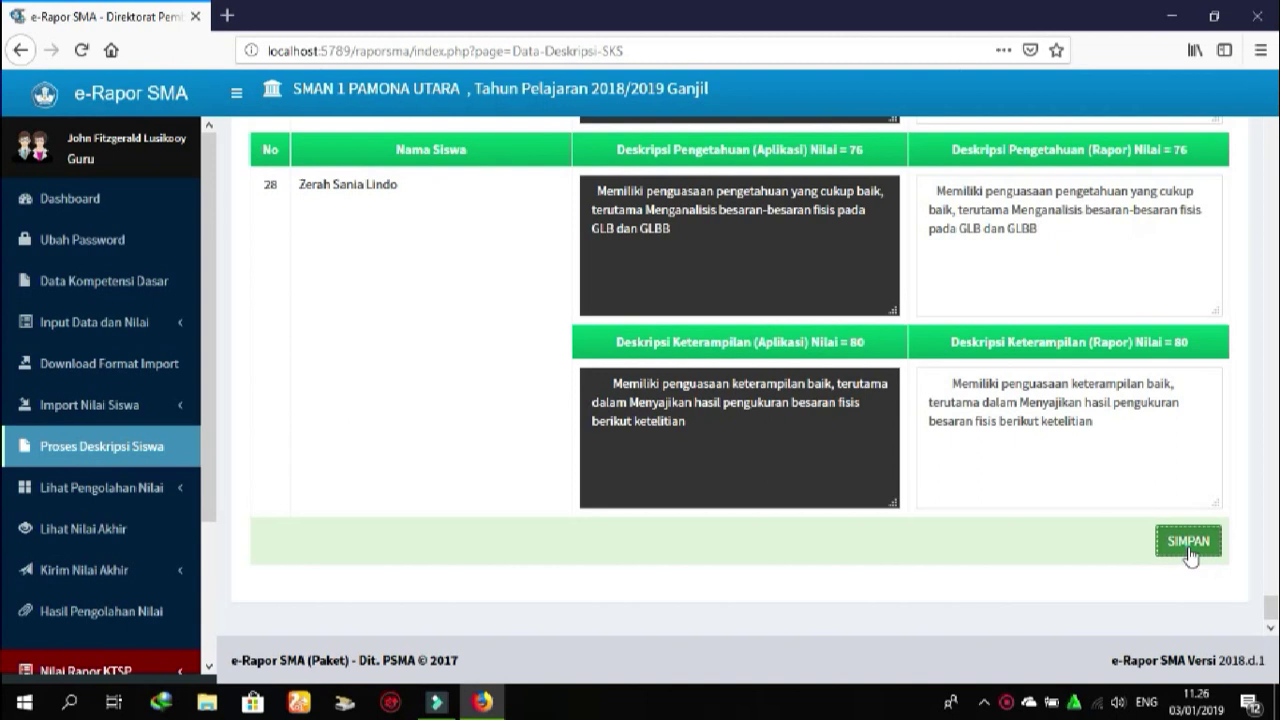
left_click(1188, 545)
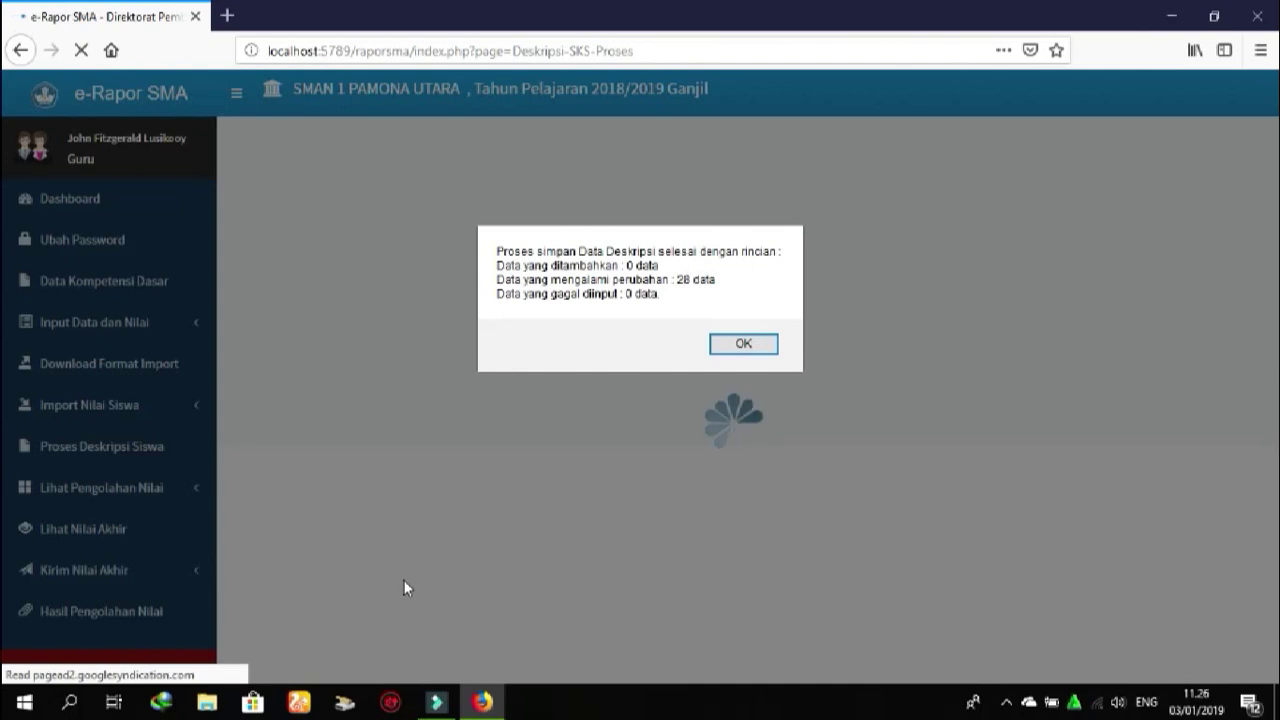
left_click(743, 347)
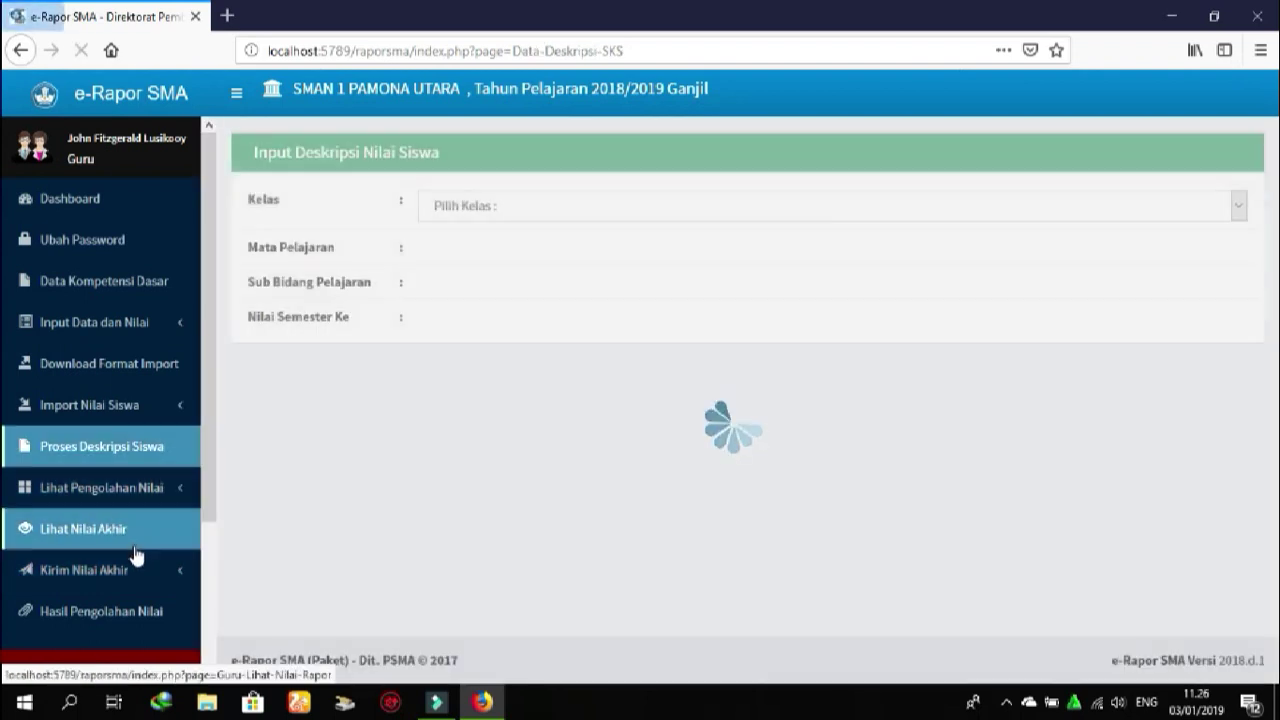
left_click(97, 578)
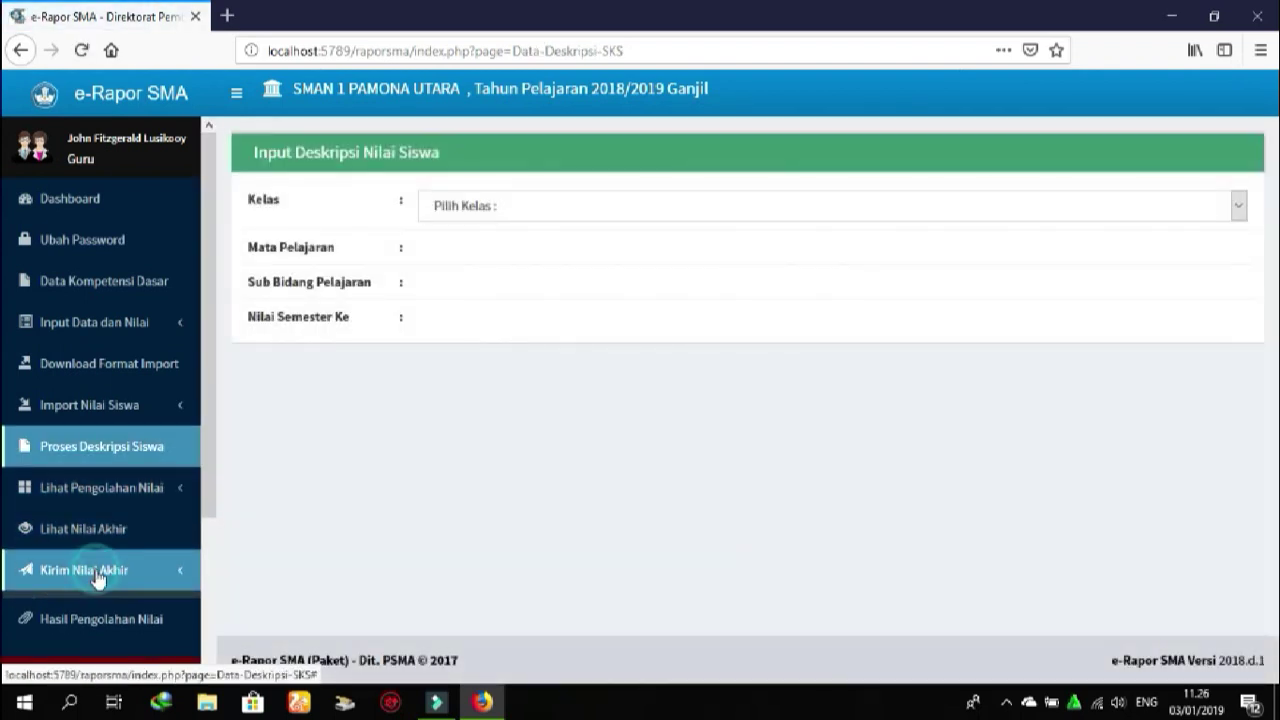
On Kirim Nilai Akhir, load X MIPA 1, Fisika, Umum/Tanpa Sub Bidang, Semester 1 grades
left_click(100, 605)
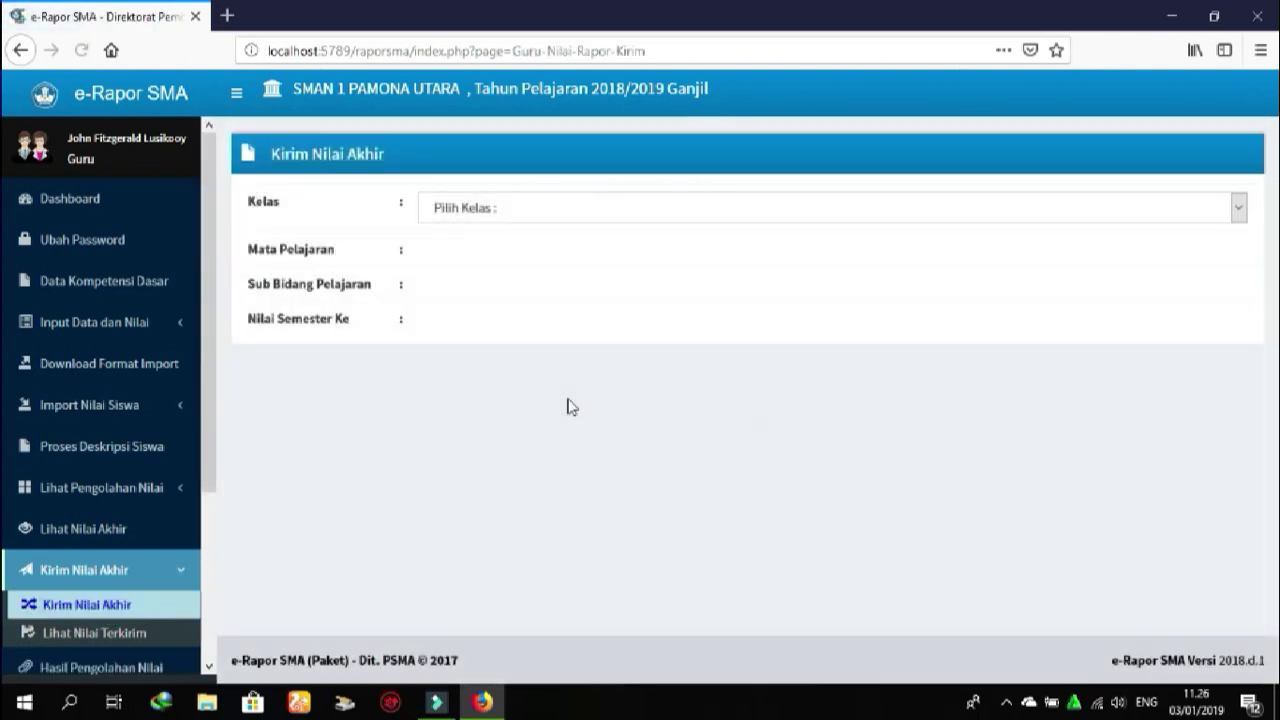
left_click(624, 221)
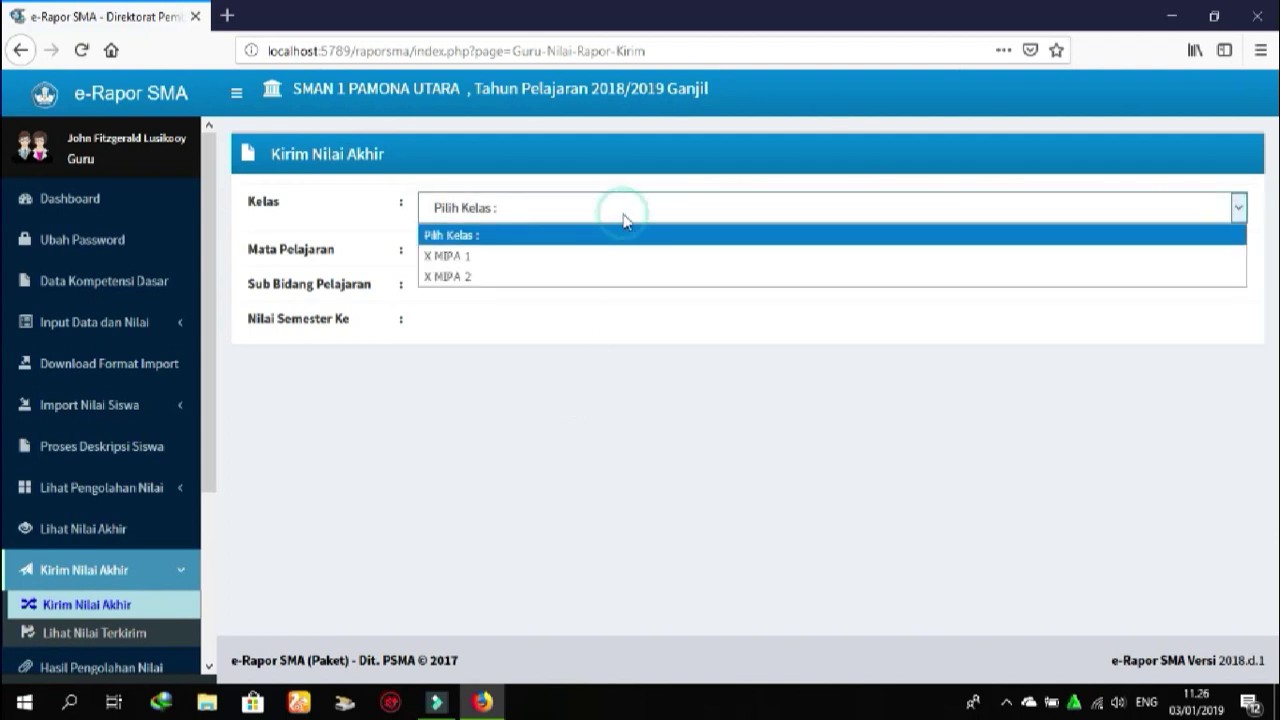
left_click(601, 256)
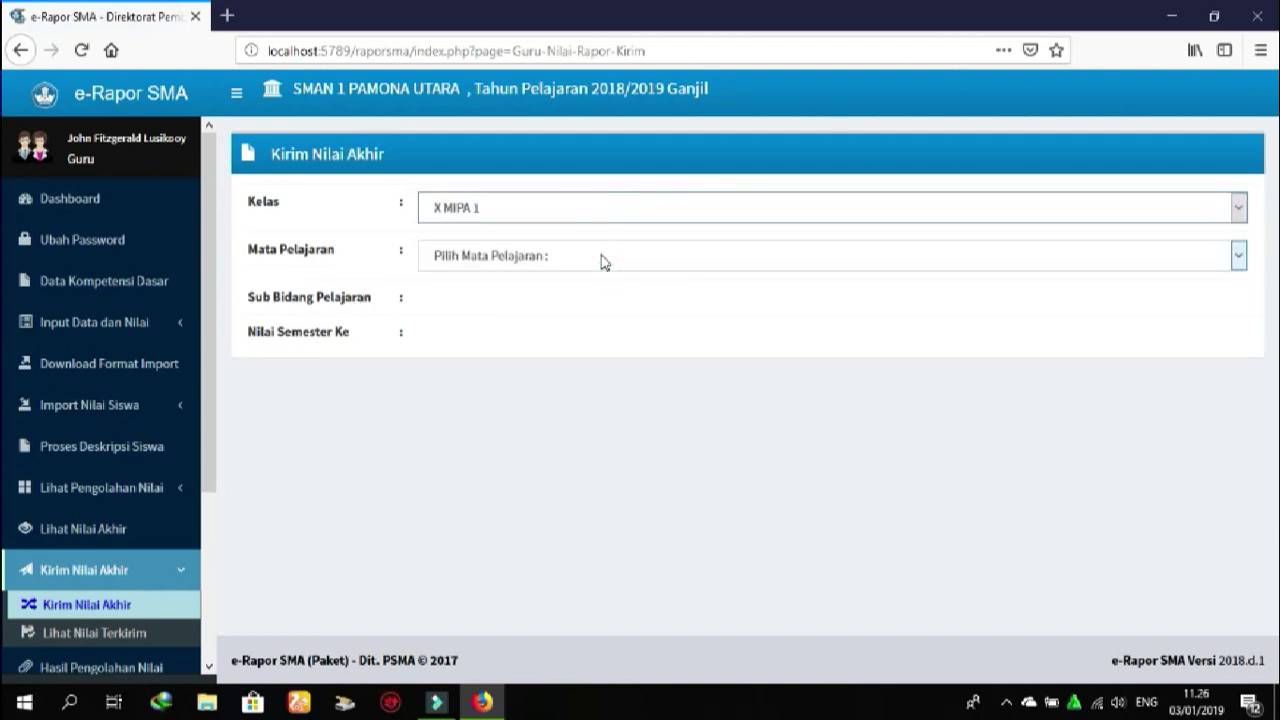
left_click(601, 257)
left_click(553, 303)
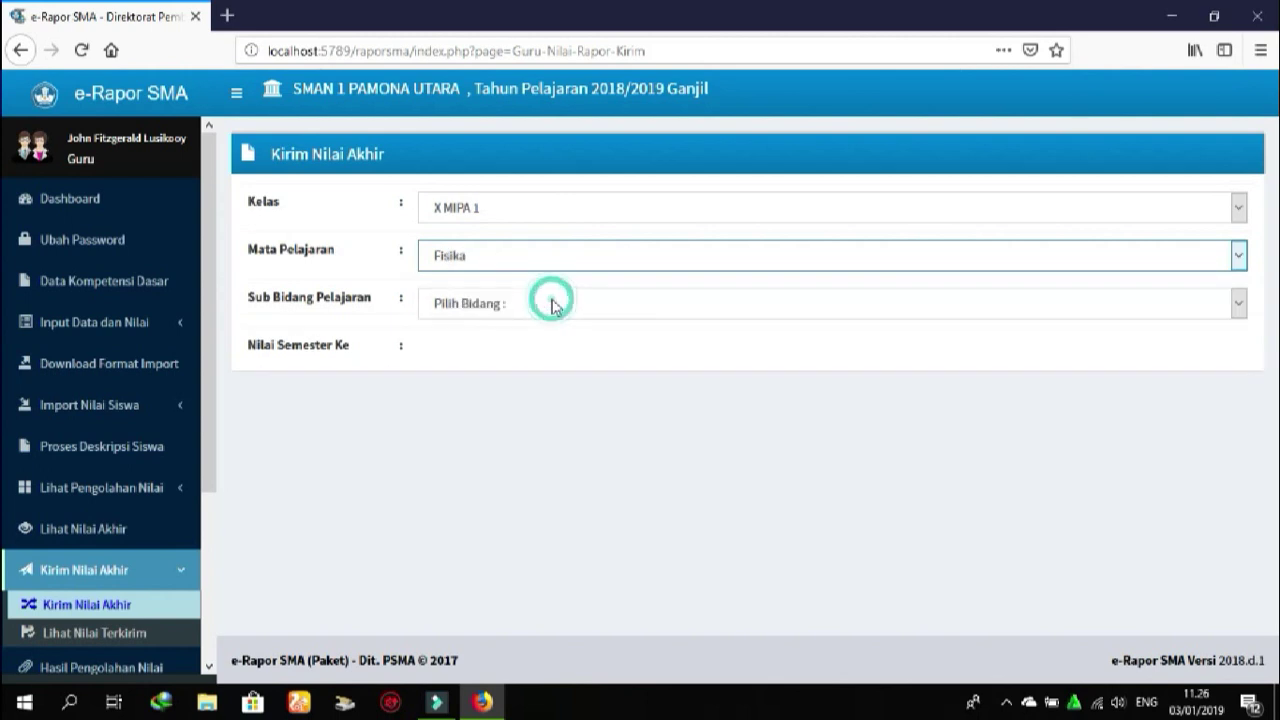
left_click(553, 303)
left_click(517, 351)
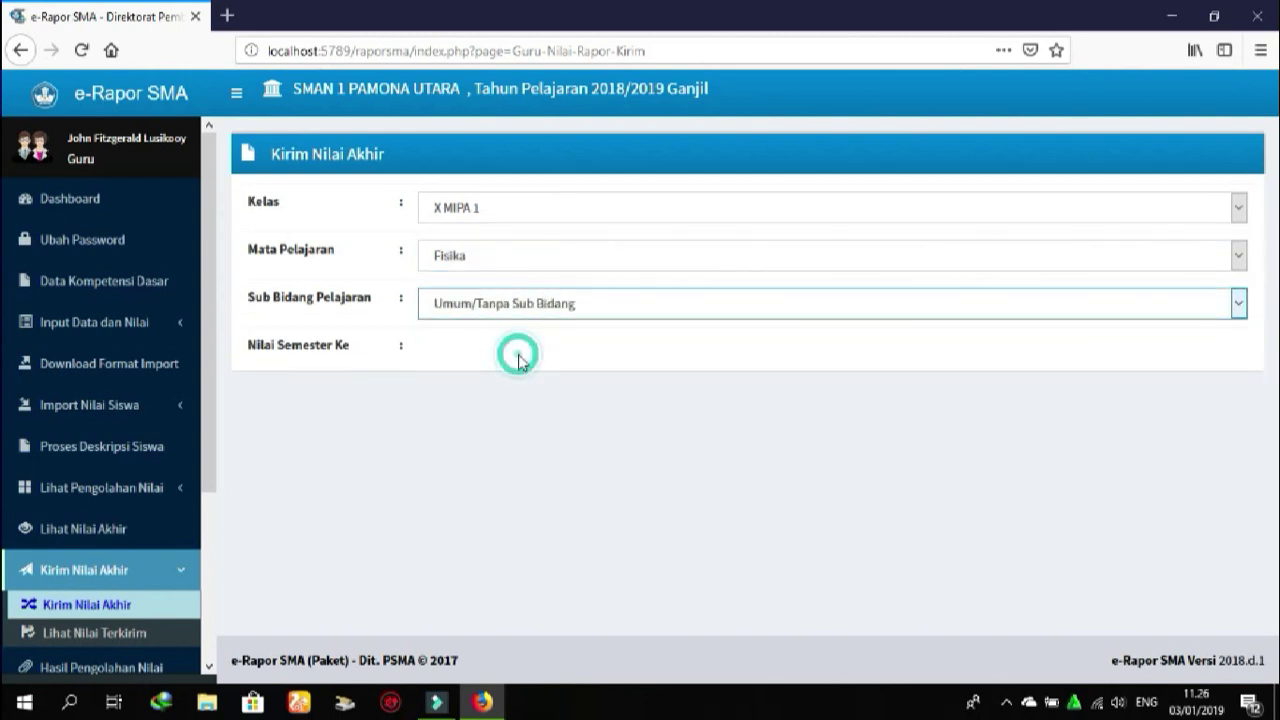
left_click(519, 362)
left_click(480, 406)
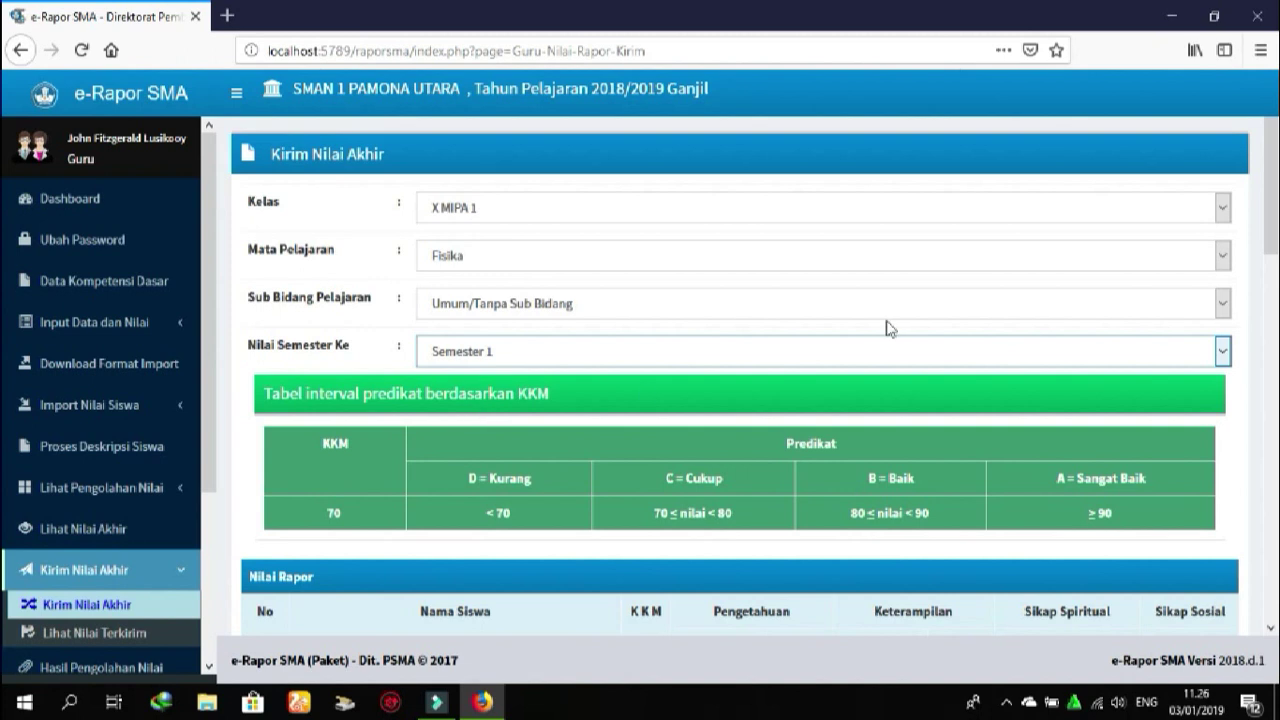
Send the final grades to Nilai Akhir and acknowledge the saved confirmation
left_click_drag(1271, 211, 1260, 410)
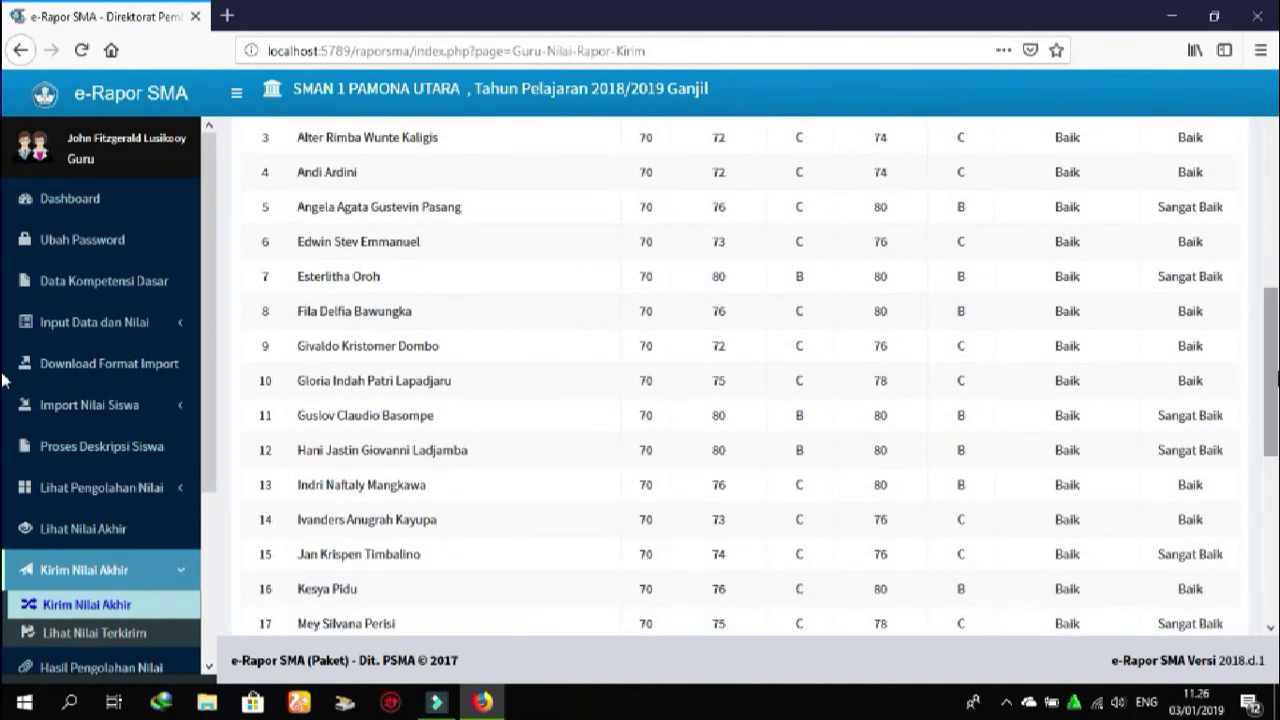
key("Page_Down")
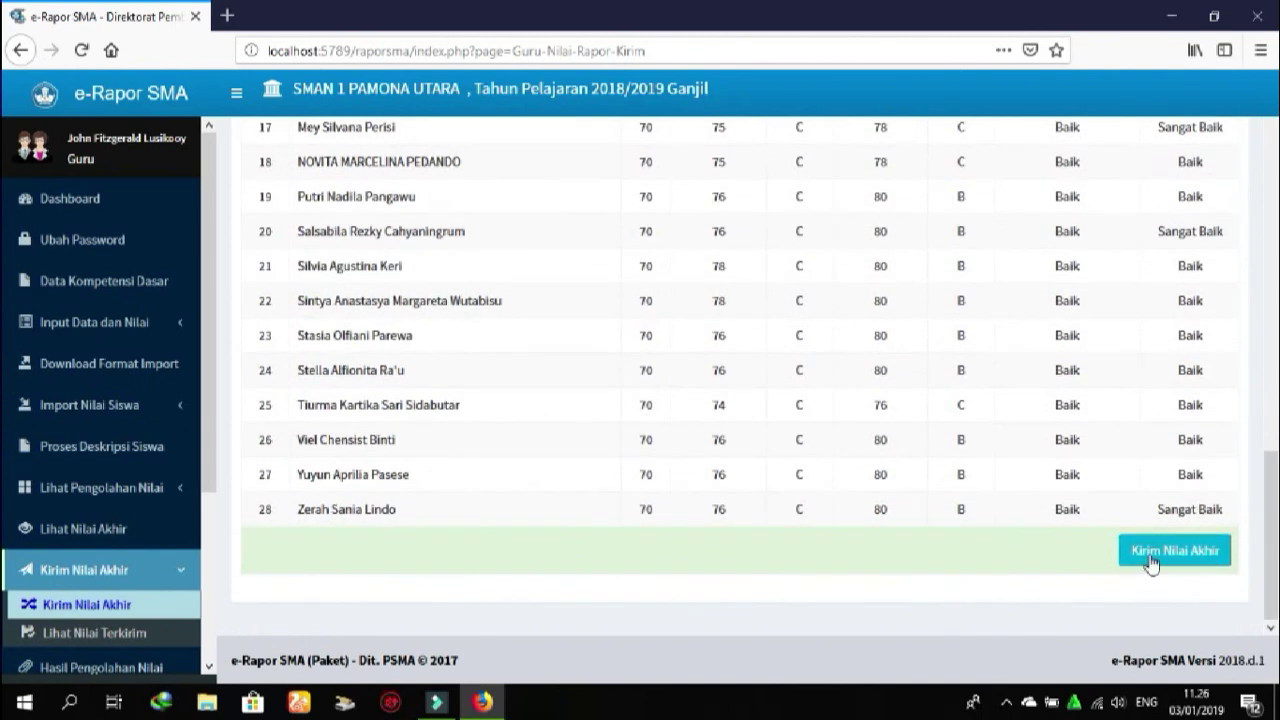
left_click(1151, 558)
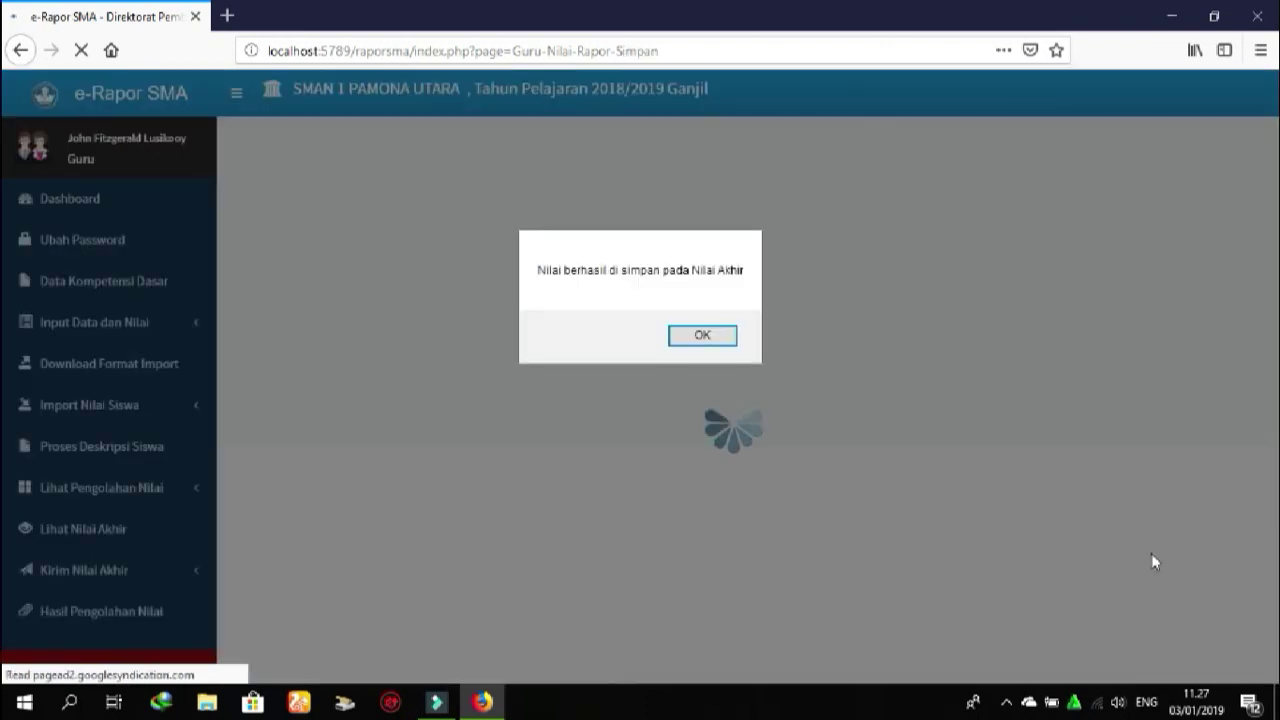
left_click(704, 336)
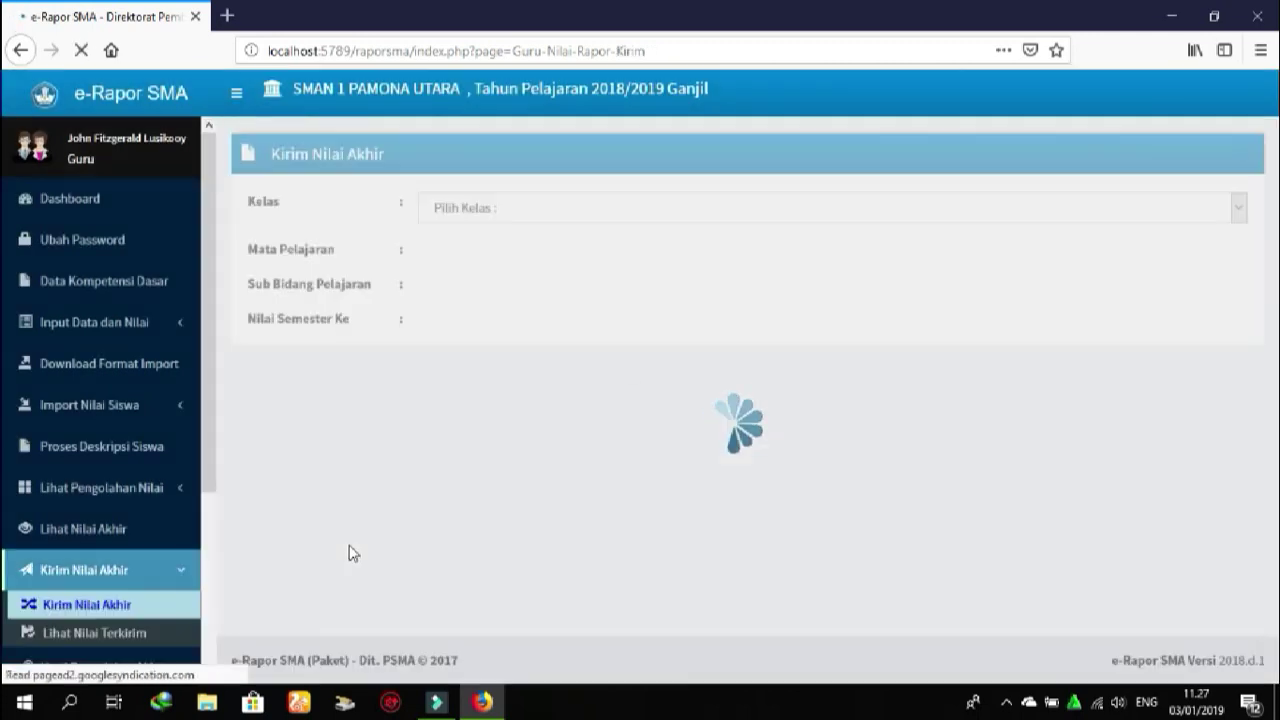
Go to the Download Format Import page from the sidebar
left_click_drag(209, 480, 214, 640)
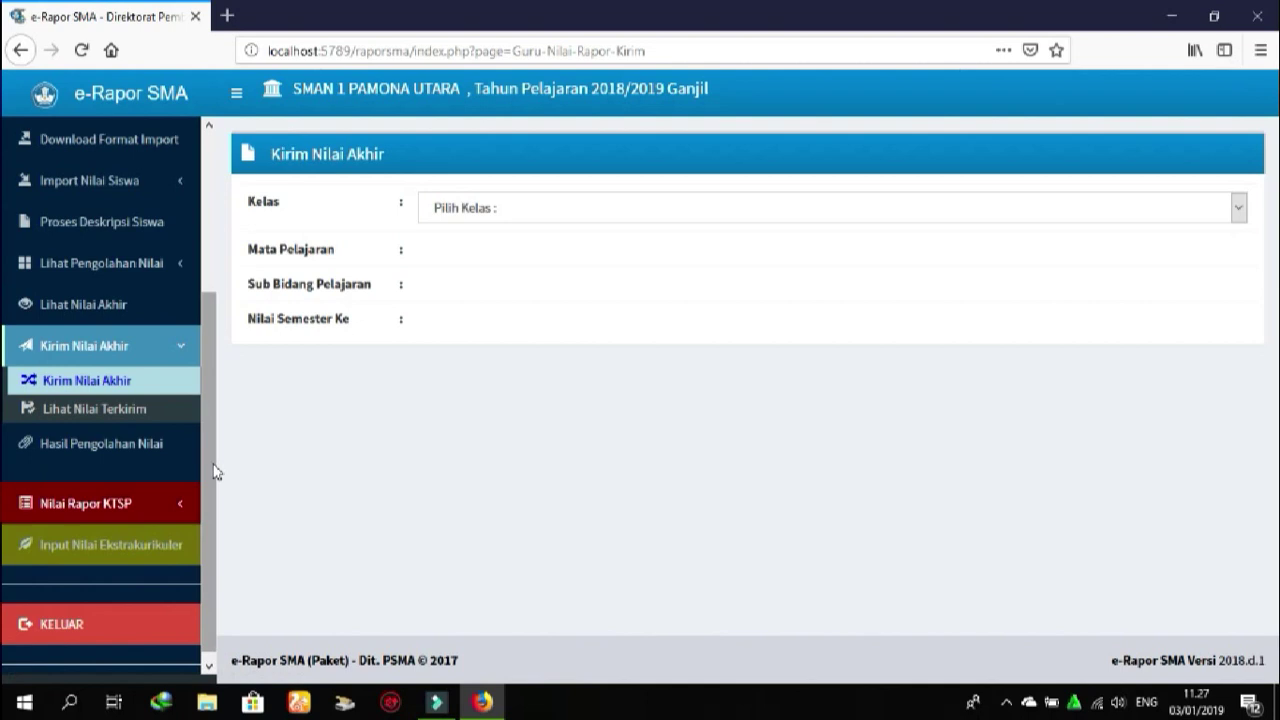
left_click_drag(214, 470, 219, 396)
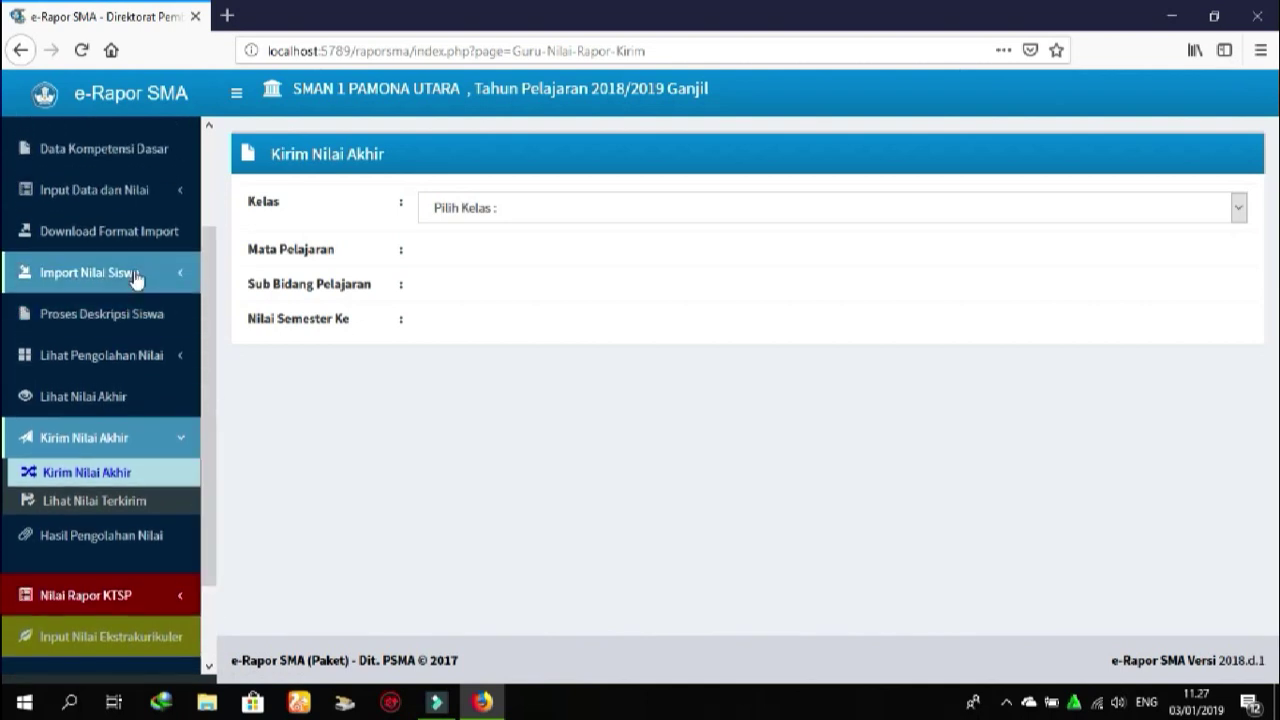
left_click(165, 243)
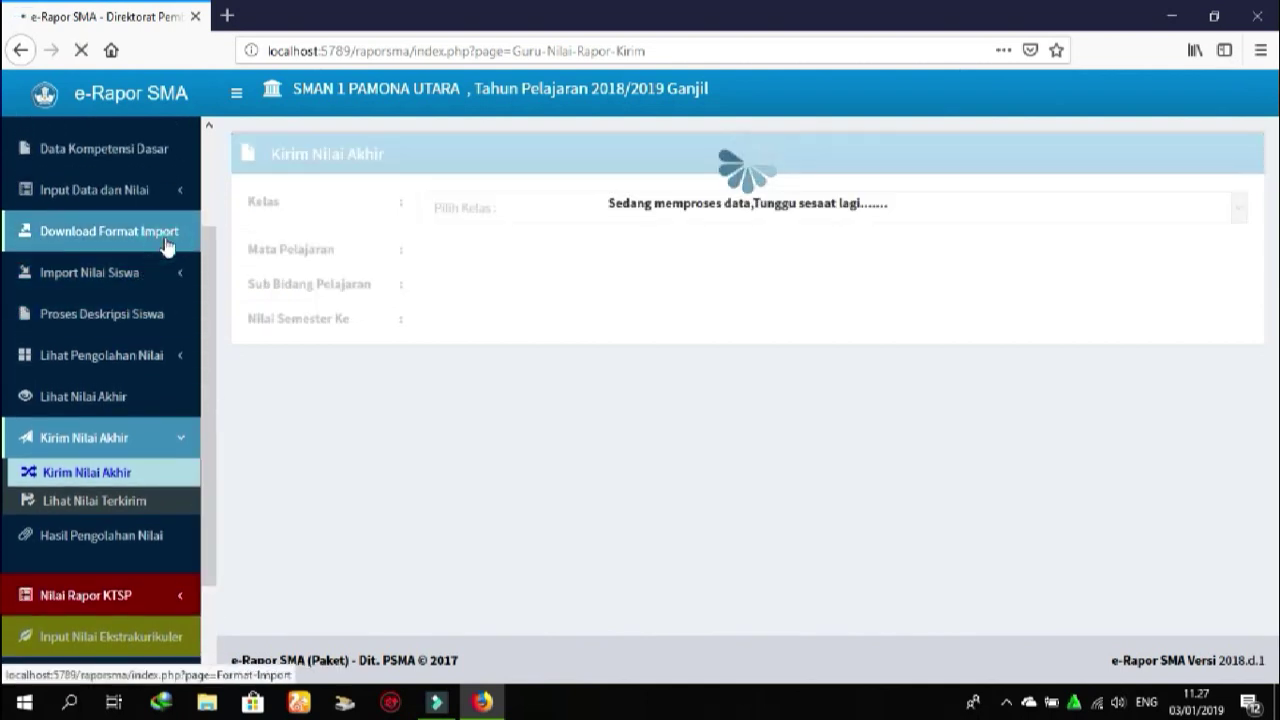